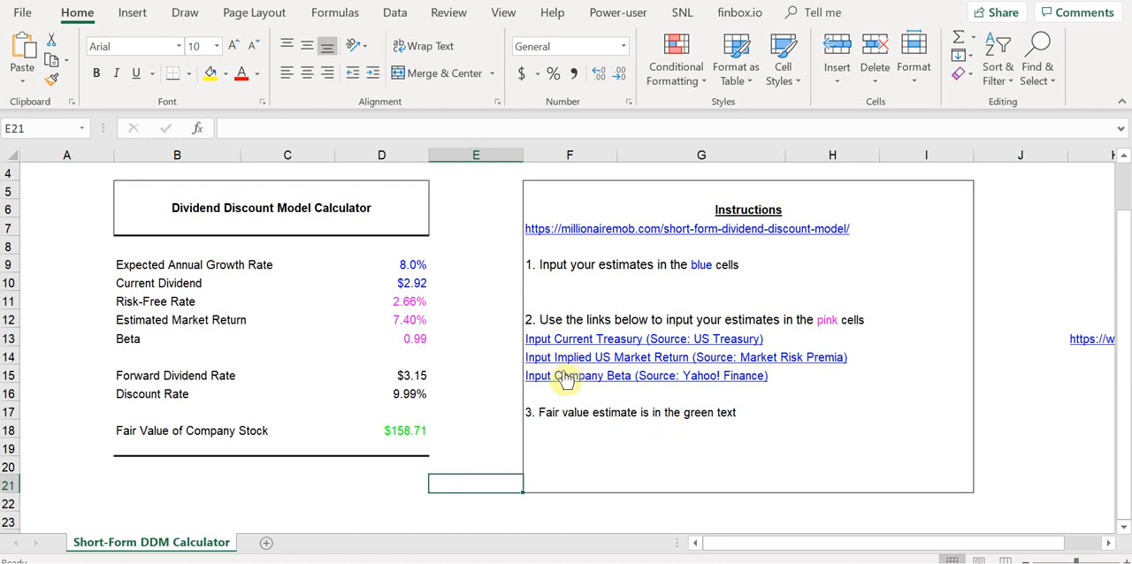
Review the three instructions on filling in the blue and pink cells and reading the fair value estimate.
click(437, 475)
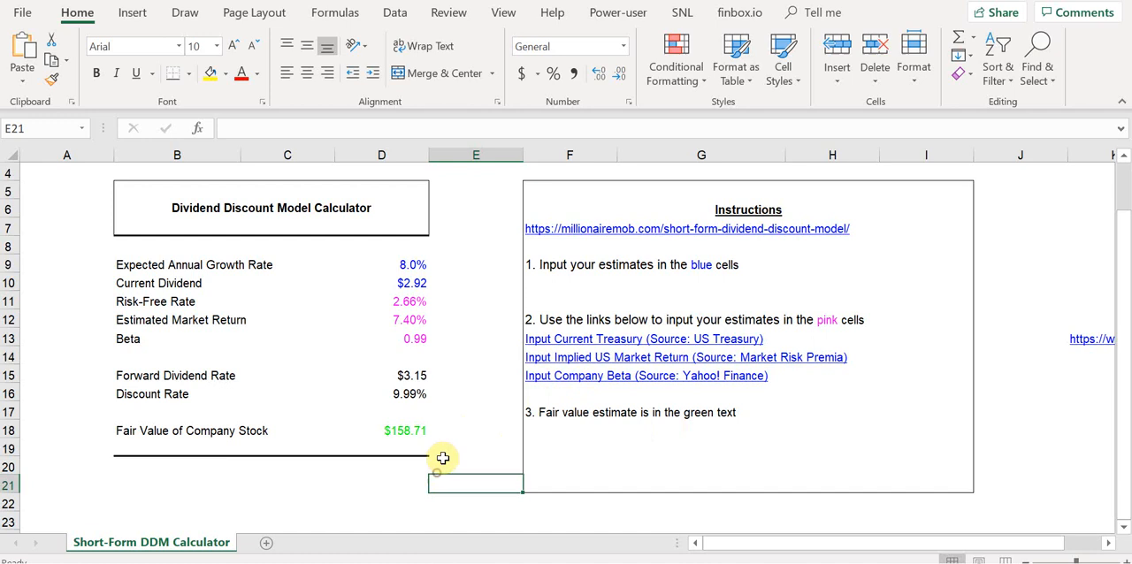
click(281, 485)
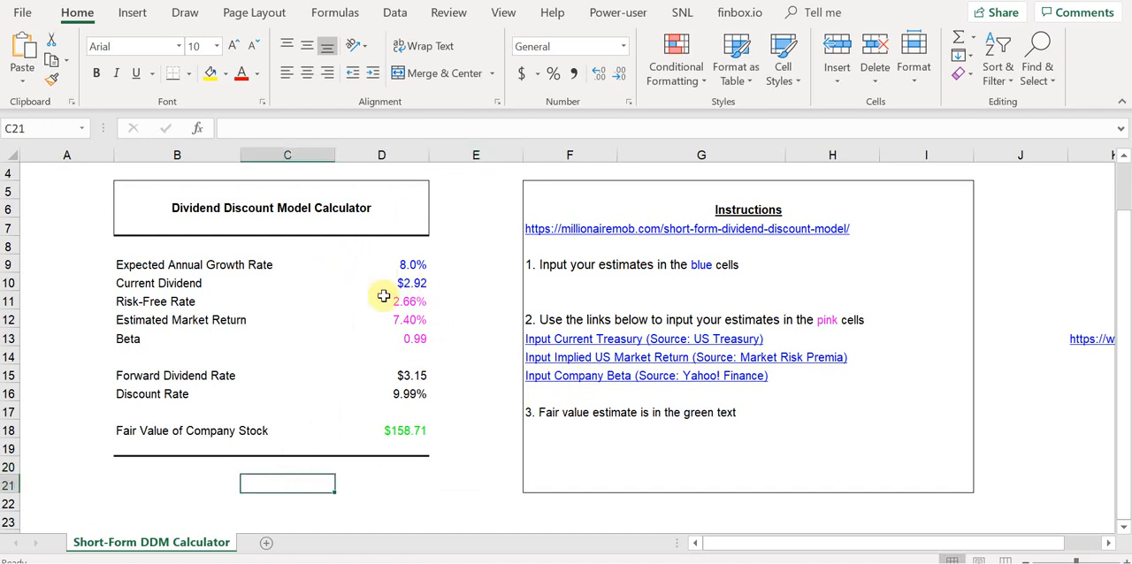
click(546, 263)
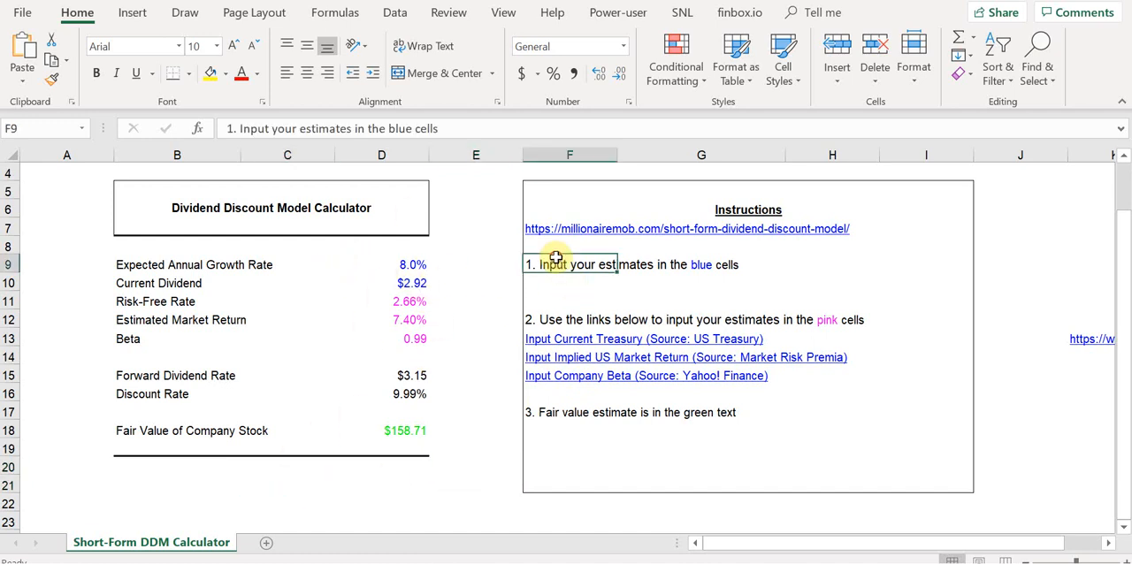
click(560, 318)
click(564, 259)
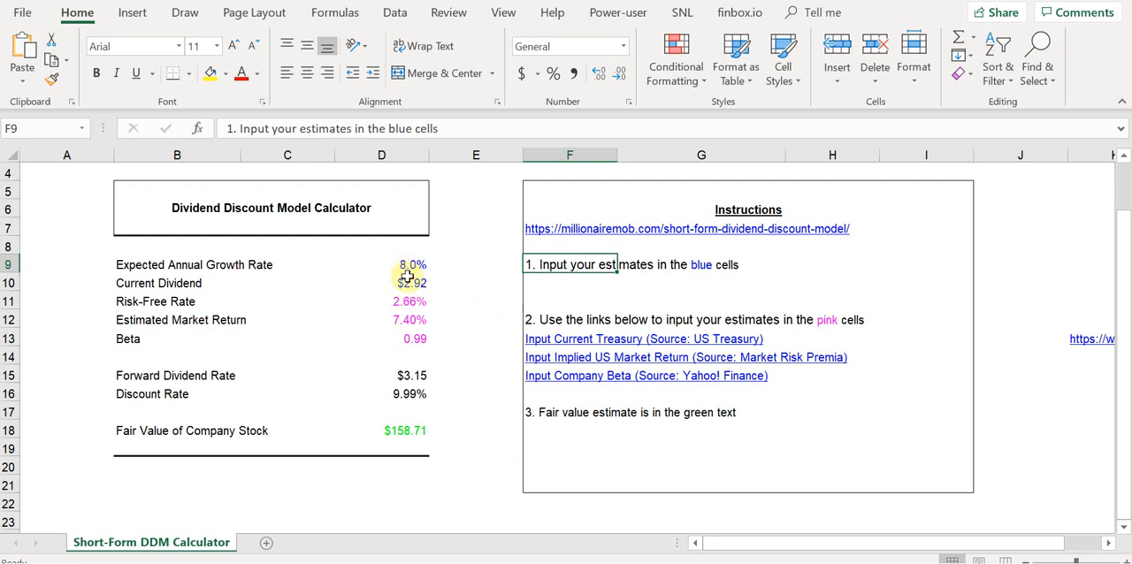
click(555, 319)
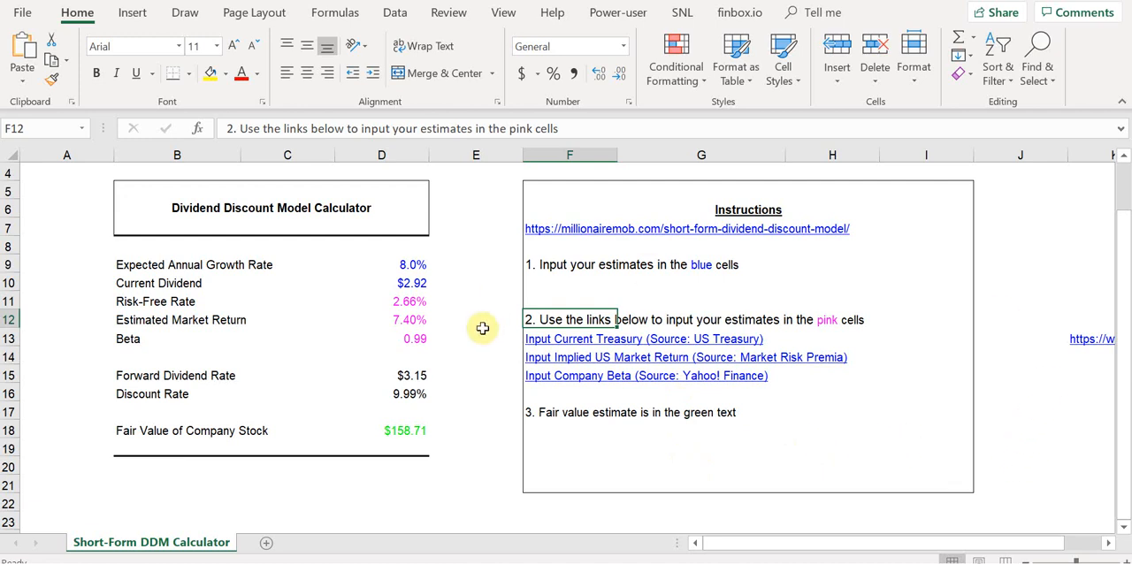
click(533, 424)
click(539, 412)
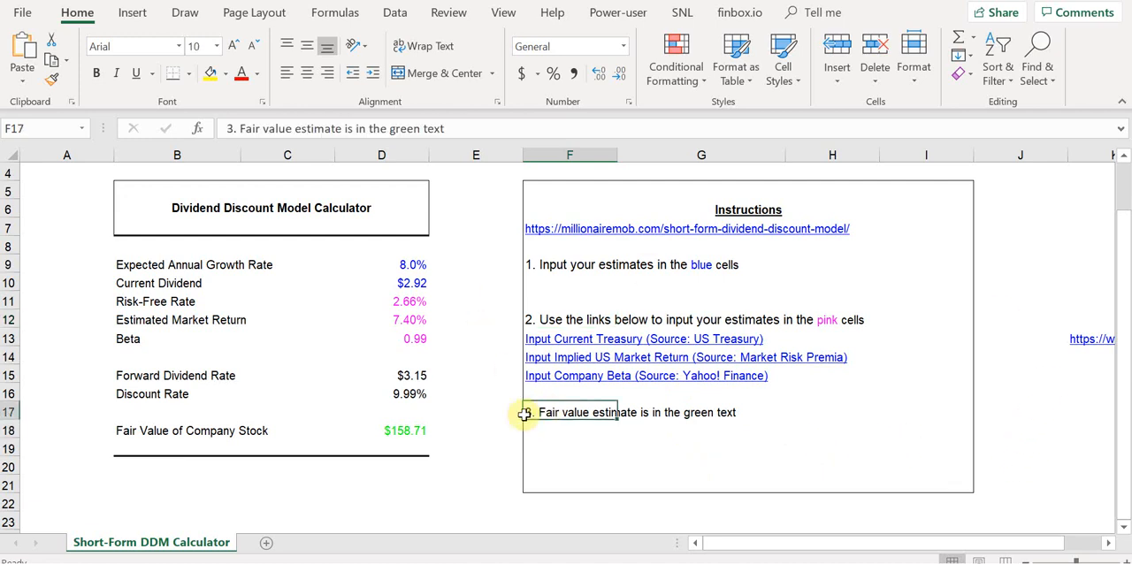
Inspect the fair value formula in D18 and the Forward Dividend Rate and Discount Rate rows that feed it.
click(387, 435)
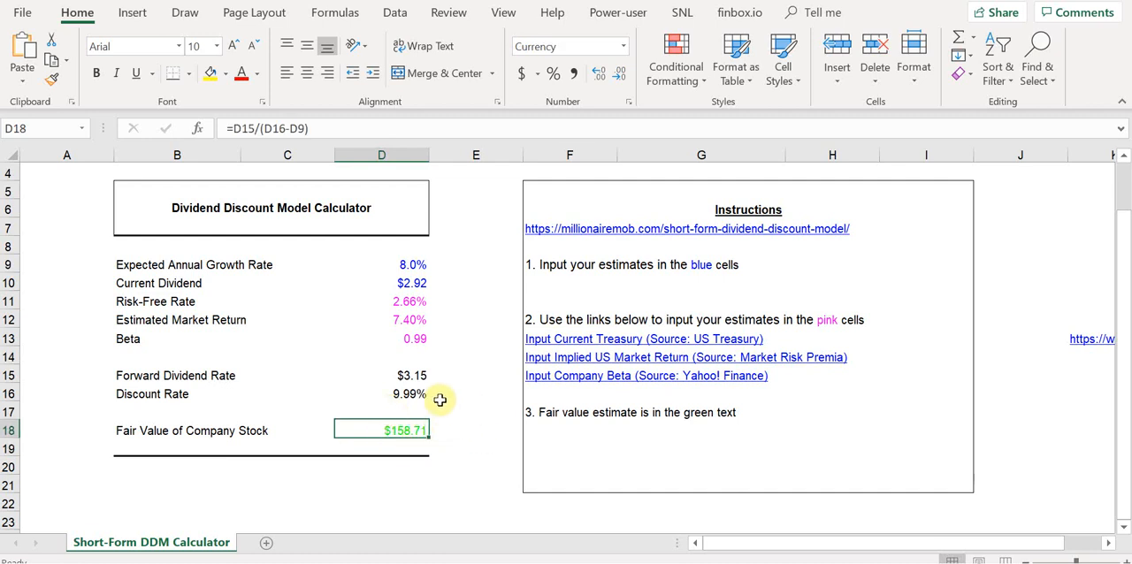
drag(409, 376, 156, 394)
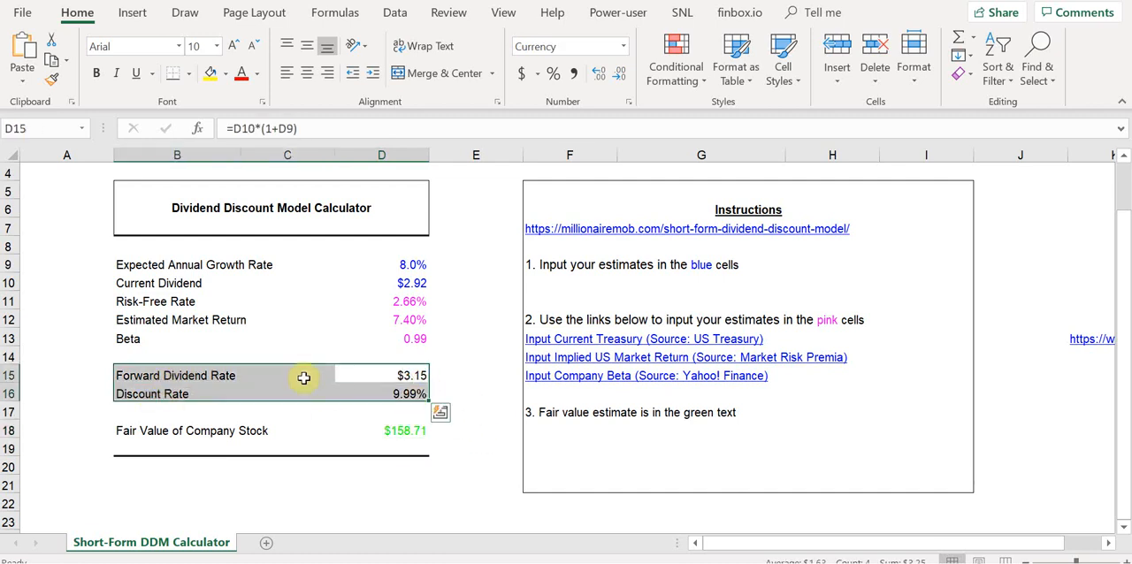
click(380, 377)
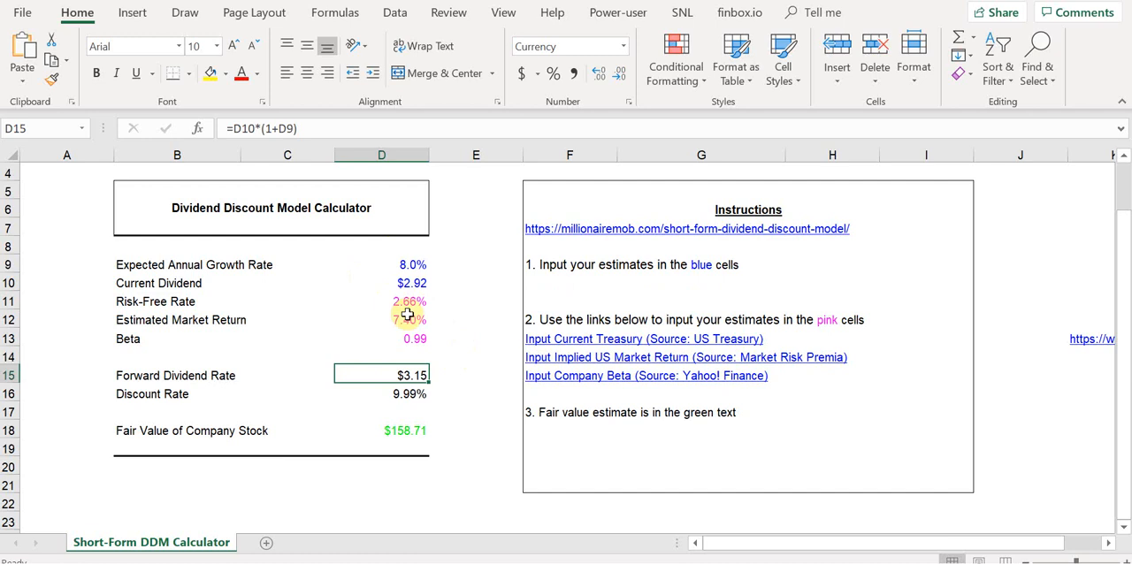
Reread the first instruction and examine the blue Expected Annual Growth Rate and Current Dividend inputs.
click(580, 265)
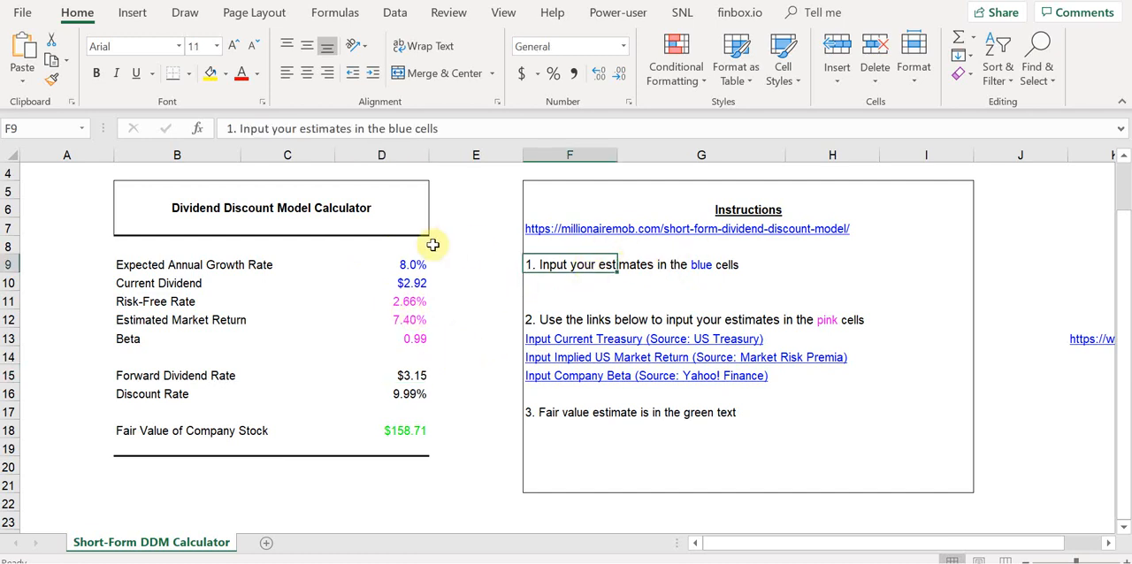
click(415, 265)
drag(403, 267, 172, 263)
drag(390, 264, 189, 266)
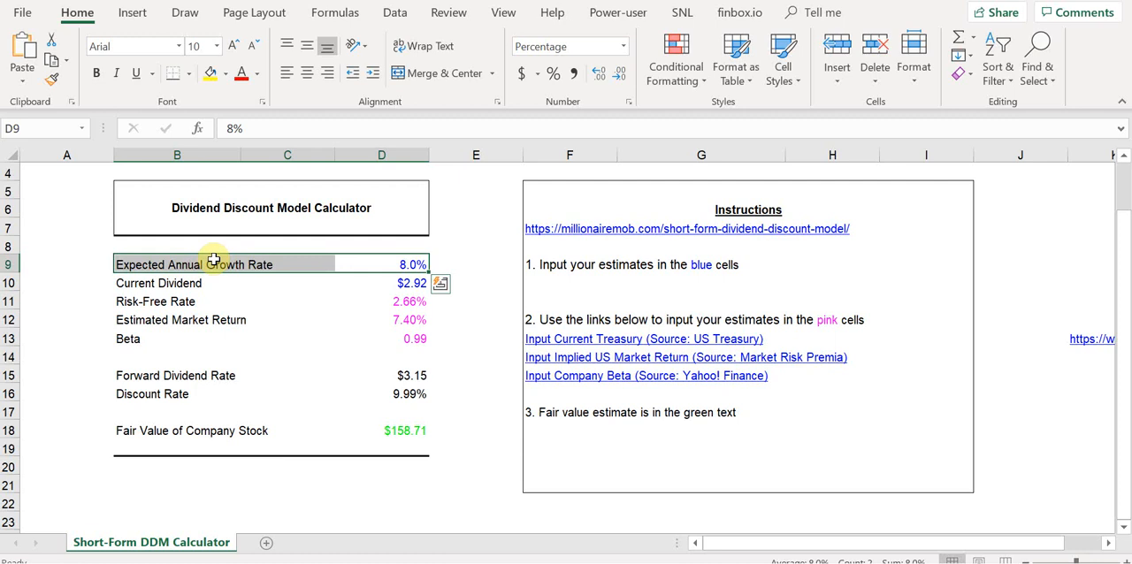
click(397, 283)
drag(395, 281, 169, 283)
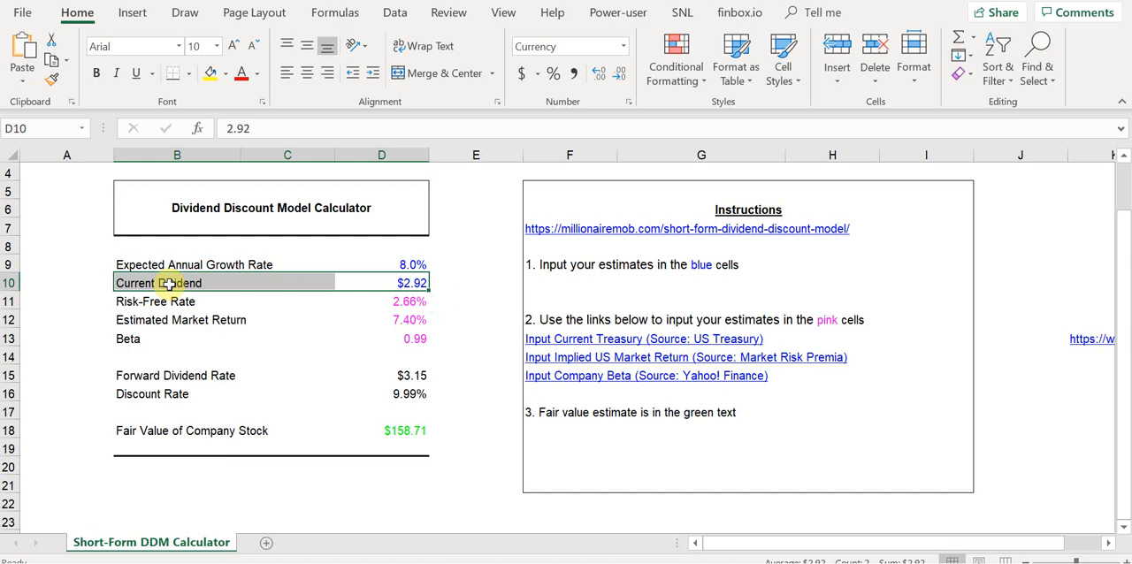
Examine the pink Risk-Free Rate and Estimated Market Return inputs in the calculator.
key(Down)
drag(134, 301, 397, 321)
click(399, 318)
click(400, 301)
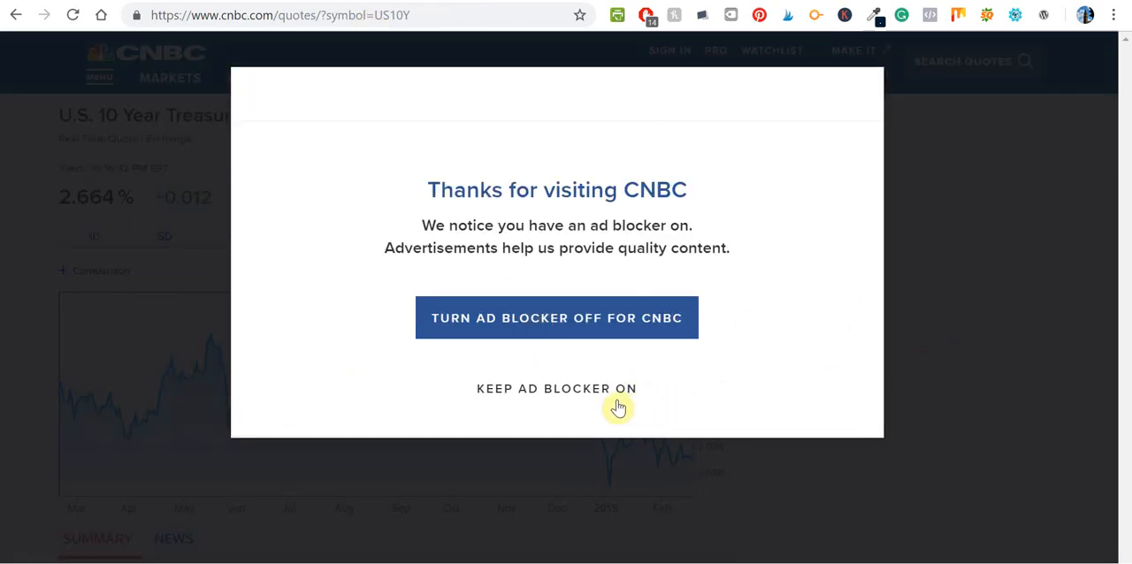
Keep the ad blocker on for CNBC and compare the U.S. 10 Year Treasury yield with the Risk-Free Rate cell in Excel.
click(551, 388)
scroll(811, 377, down, 2)
scroll(812, 378, up, 2)
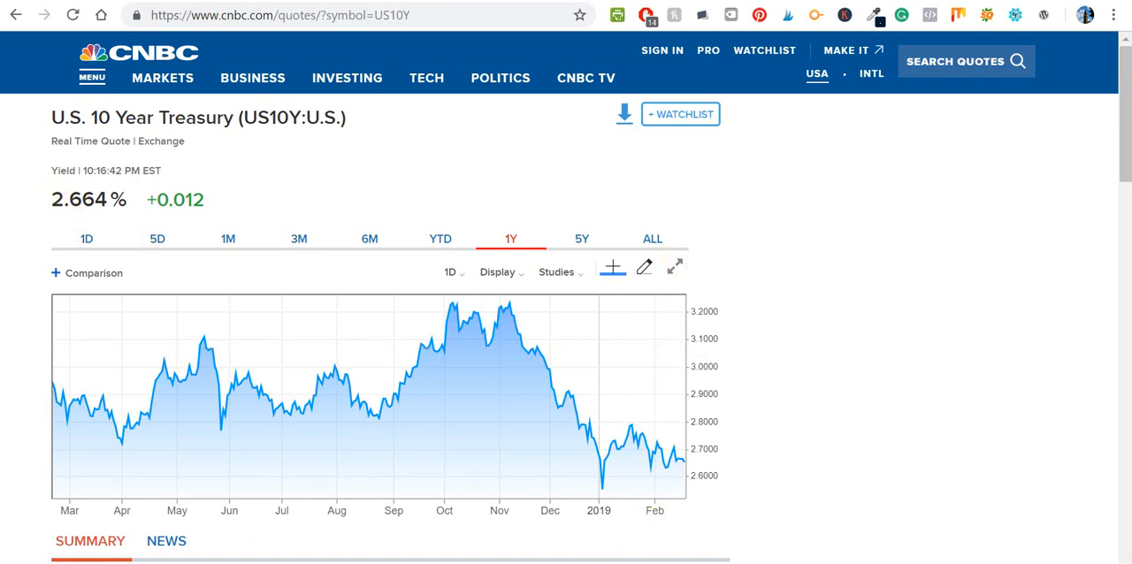
key(alt+Tab)
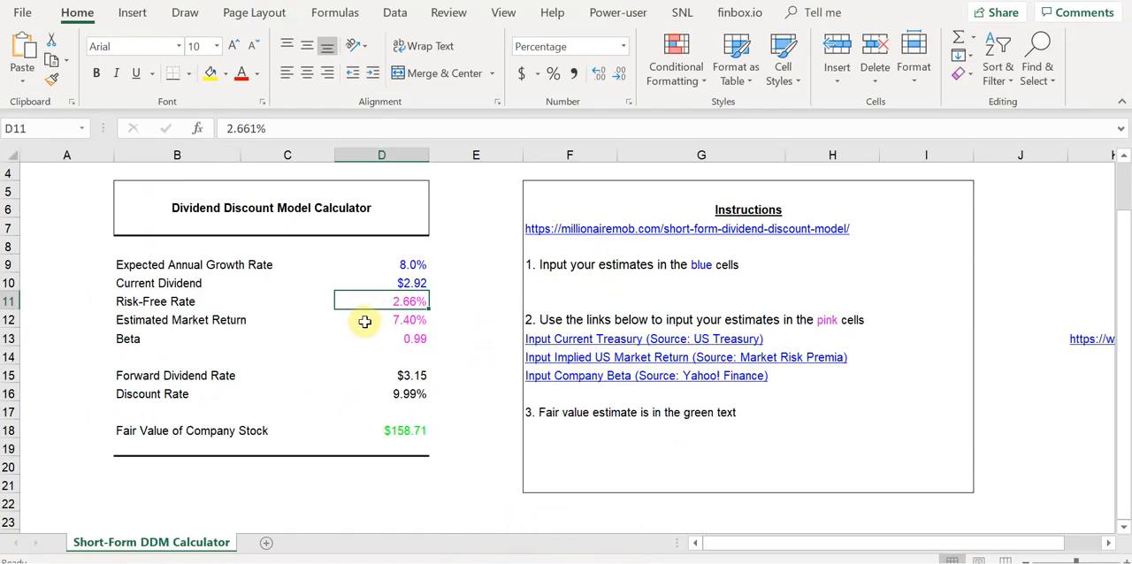
click(522, 562)
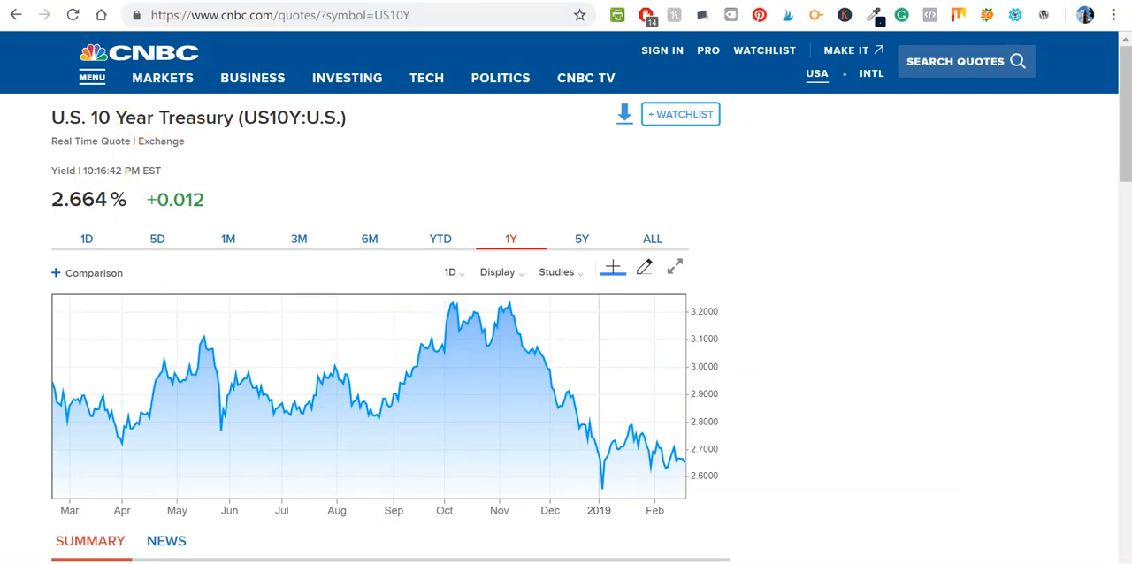
key(alt+Tab)
Open the linked Market Risk Premia source, look up the US implied market return in the ICOC charts, and return to Excel.
click(395, 319)
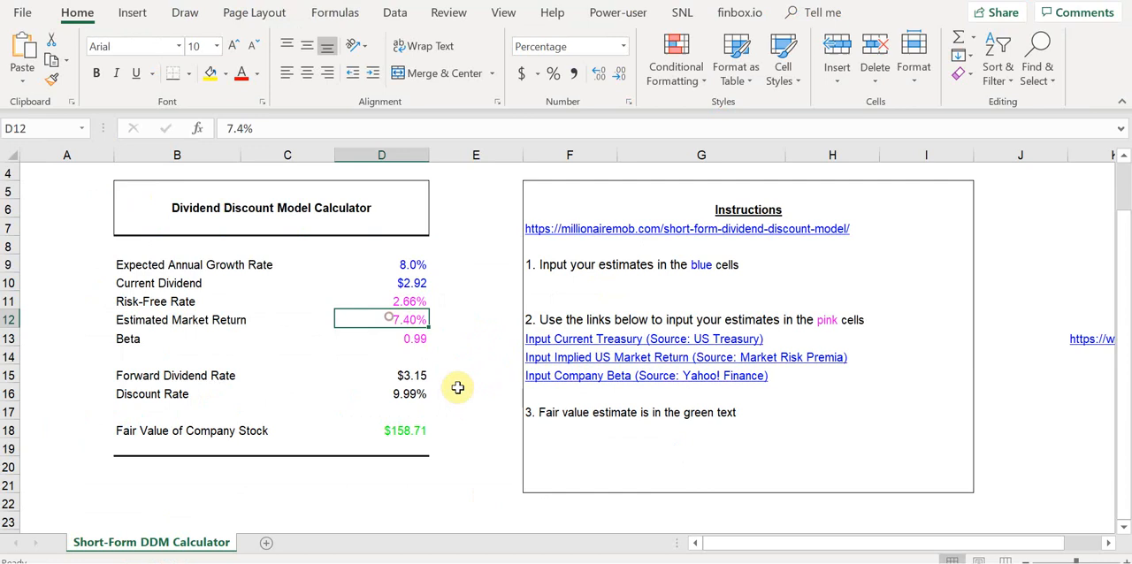
click(582, 366)
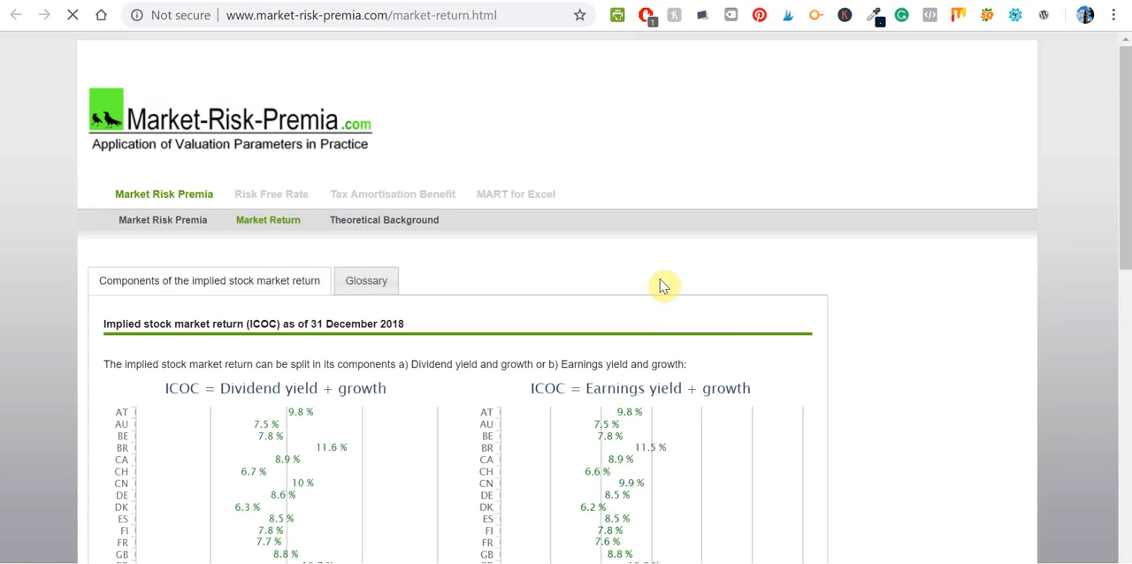
scroll(690, 283, down, 3)
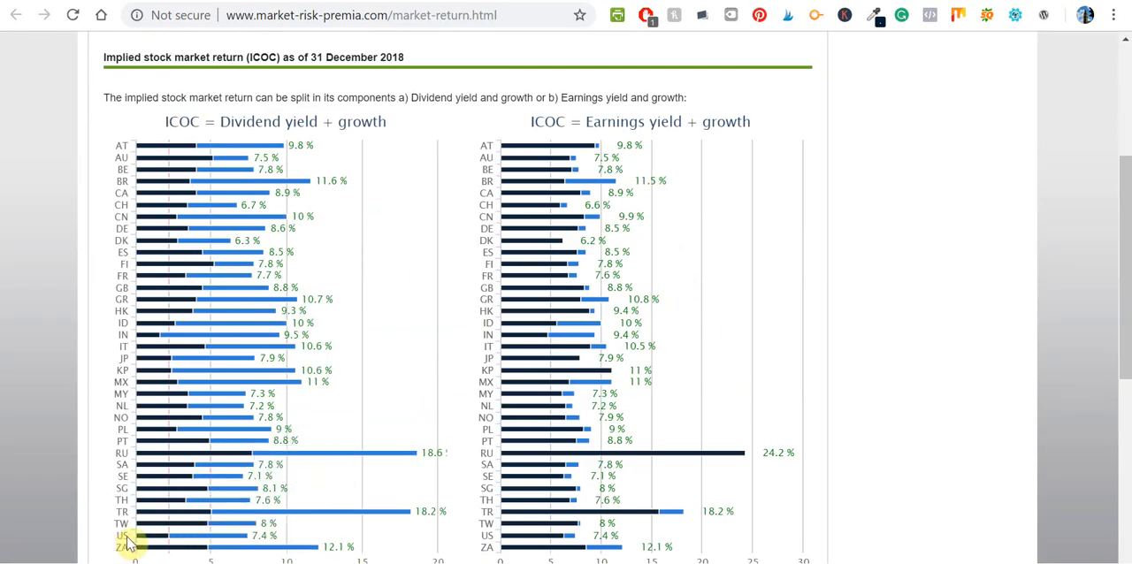
mouse_move(144, 544)
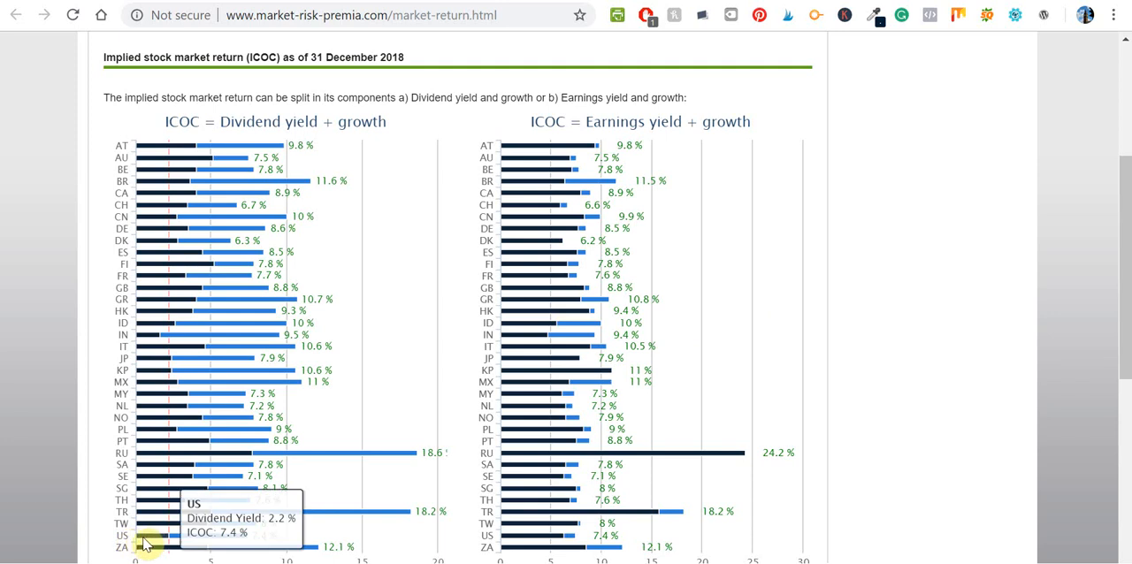
scroll(243, 382, up, 1)
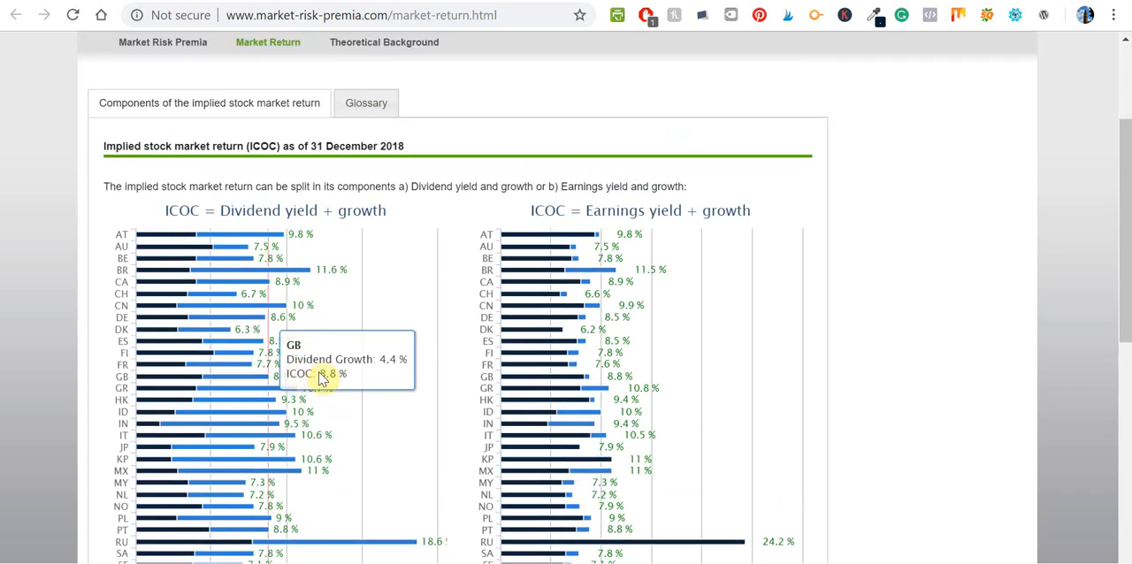
scroll(320, 376, down, 4)
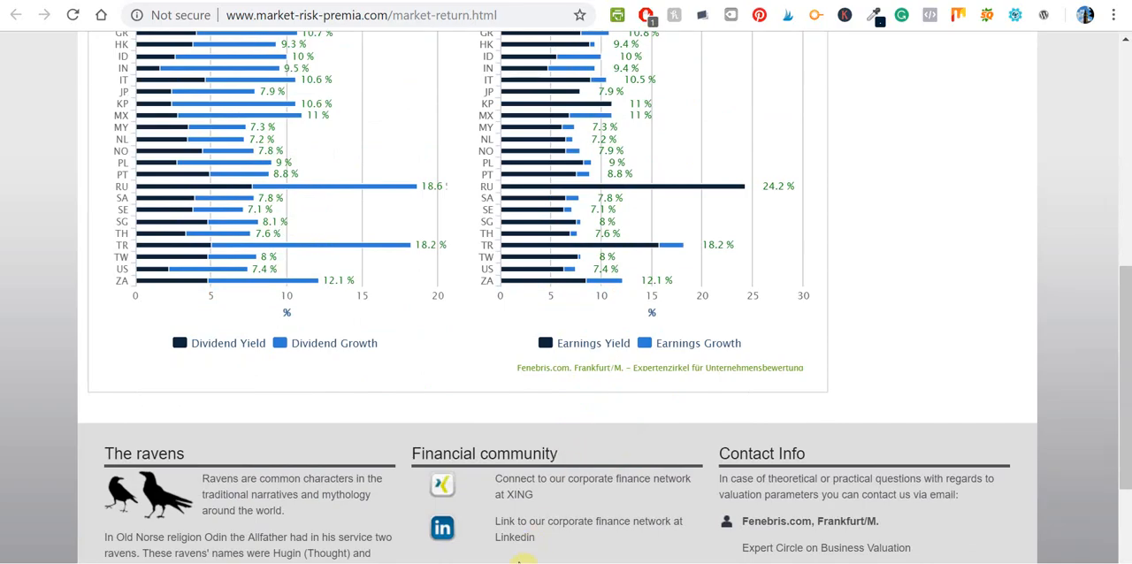
key(alt+Tab)
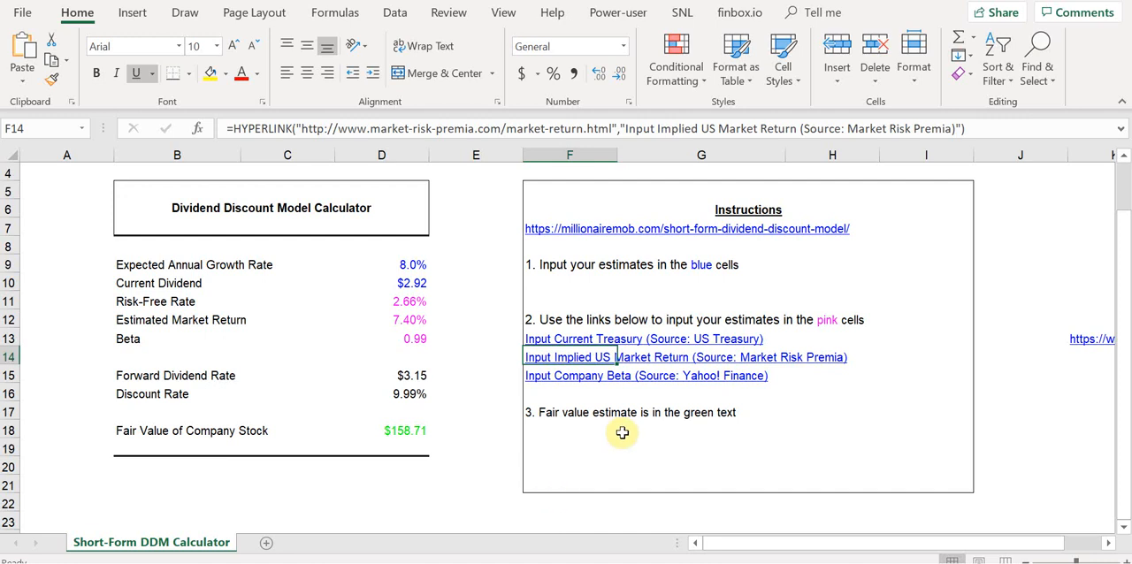
Inspect the Risk-Free Rate, Estimated Market Return and Beta values in cells D11 to D13.
click(406, 301)
click(414, 320)
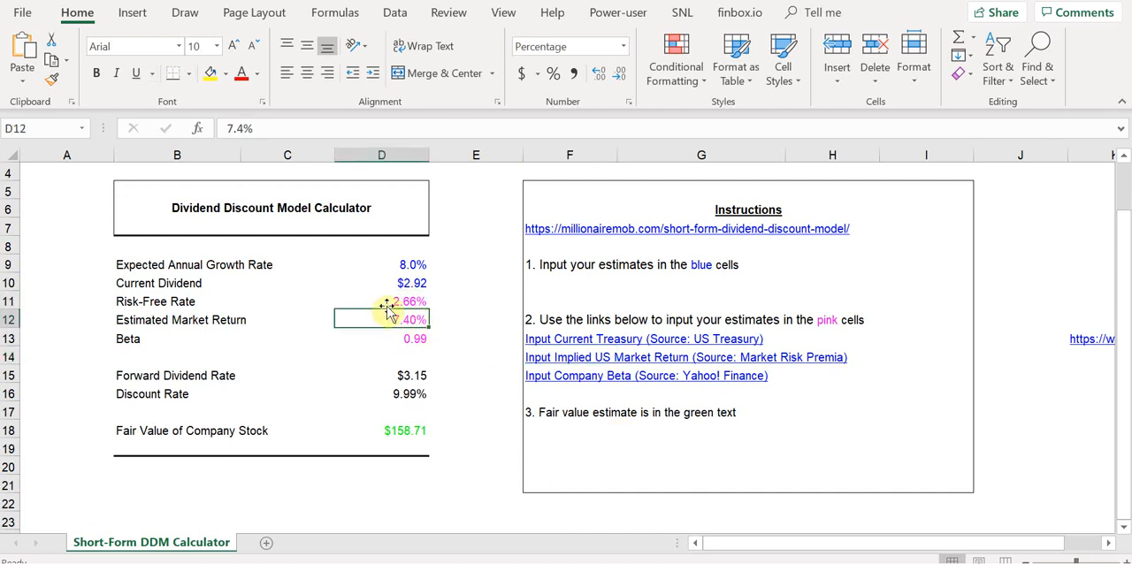
click(411, 300)
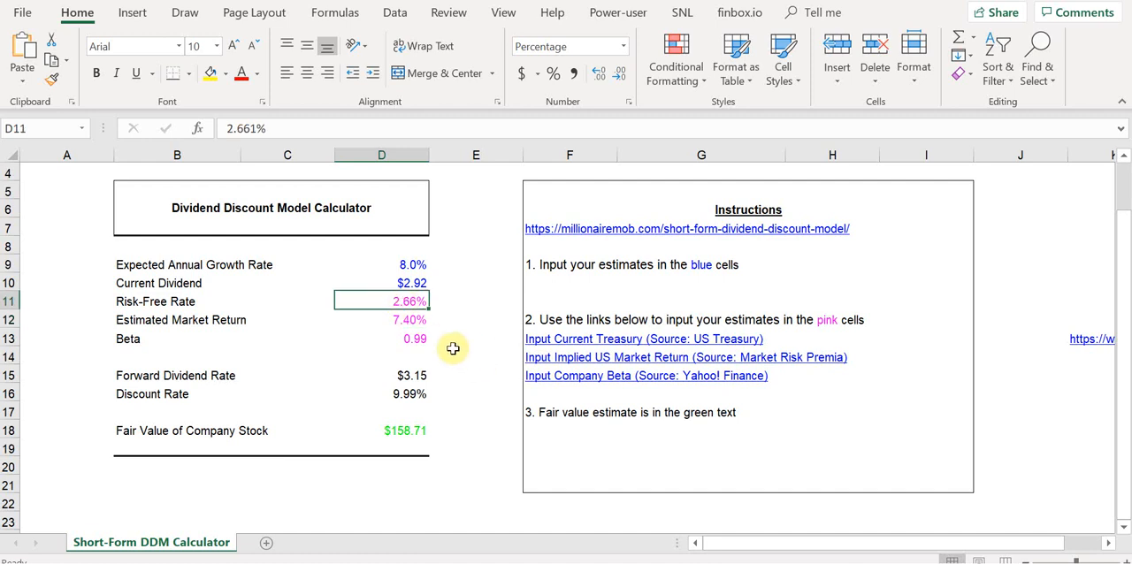
click(414, 340)
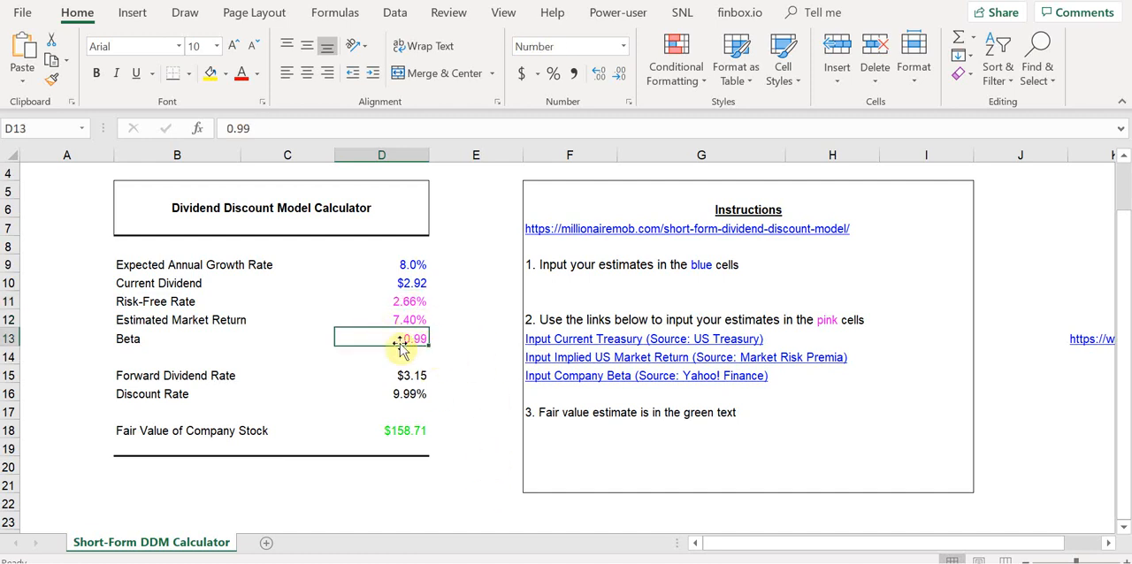
click(453, 337)
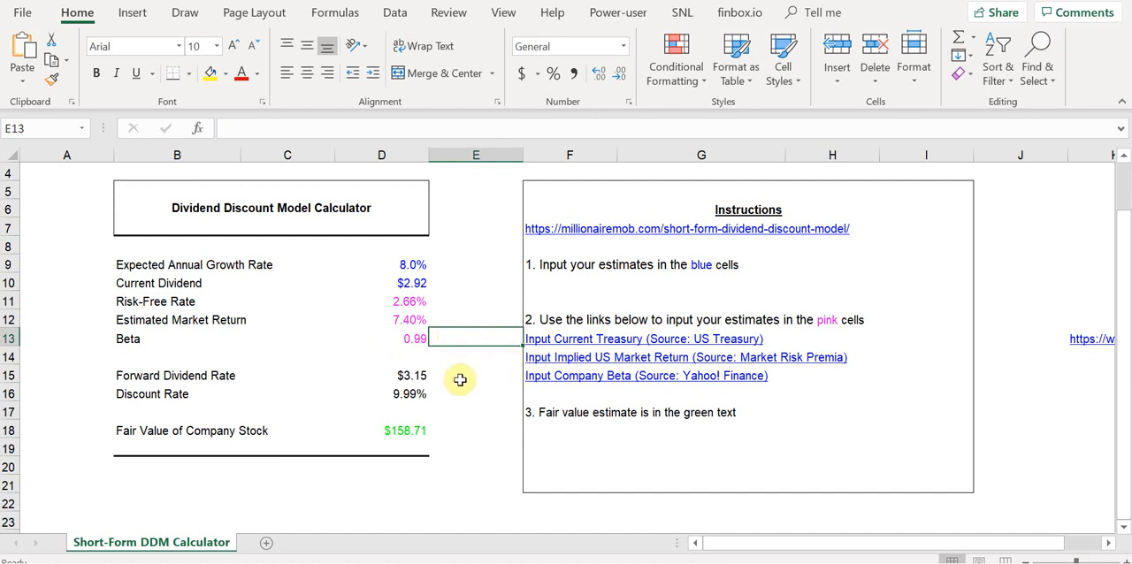
Look up Apple's beta on its Yahoo Finance summary page and compare it with the Beta cell in Excel.
click(393, 355)
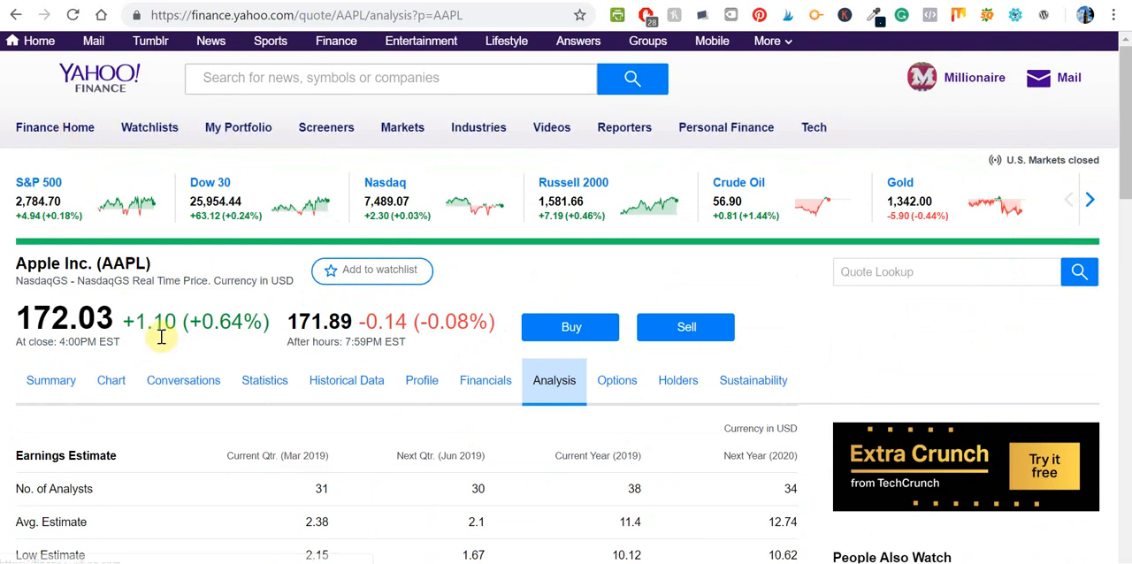
click(71, 380)
scroll(430, 350, down, 7)
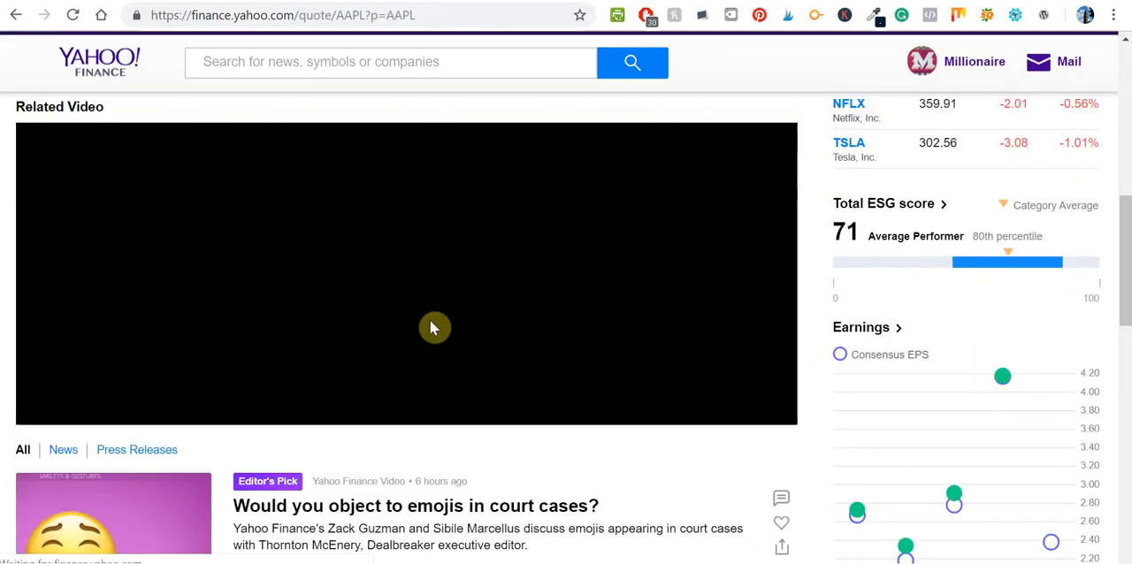
scroll(420, 335, up, 7)
scroll(384, 374, down, 1)
drag(337, 372, 404, 381)
click(391, 374)
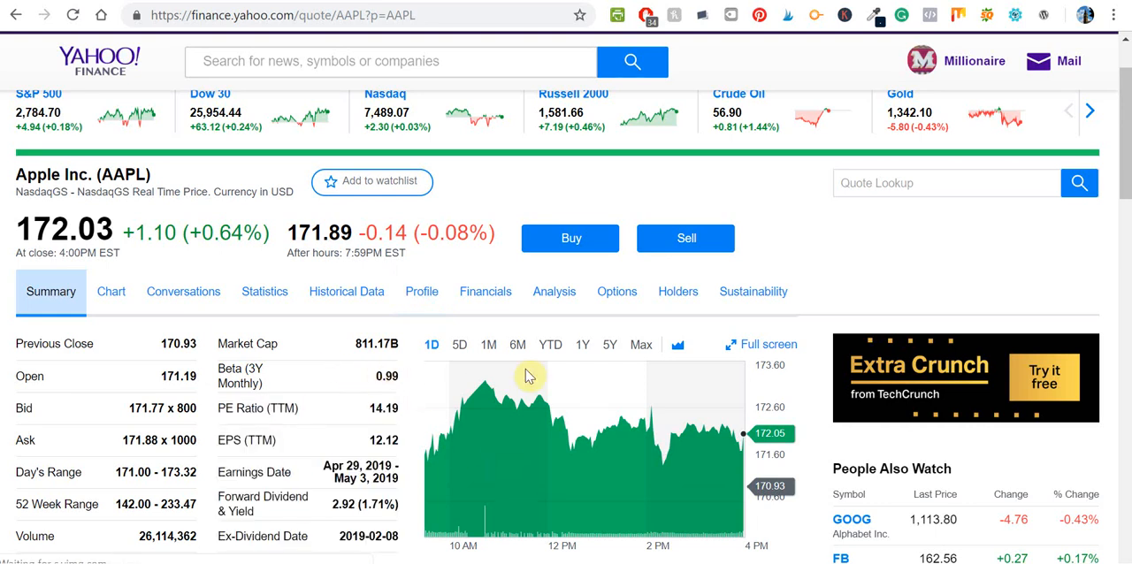
click(509, 563)
click(424, 343)
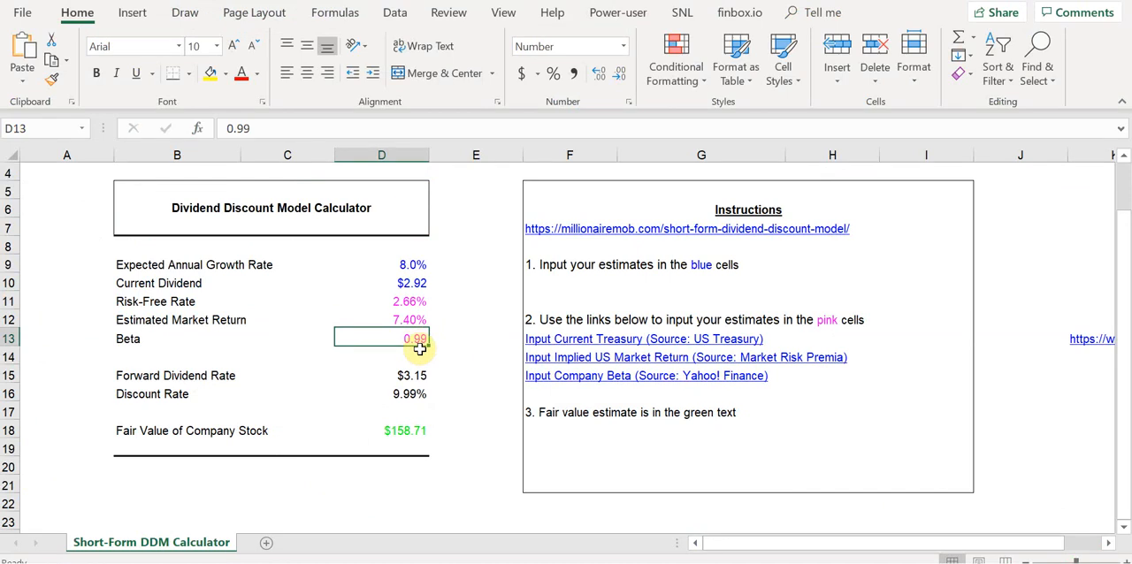
Switch back to Apple's Yahoo Finance summary, check its beta and forward dividend, and return to the Excel calculator.
click(495, 562)
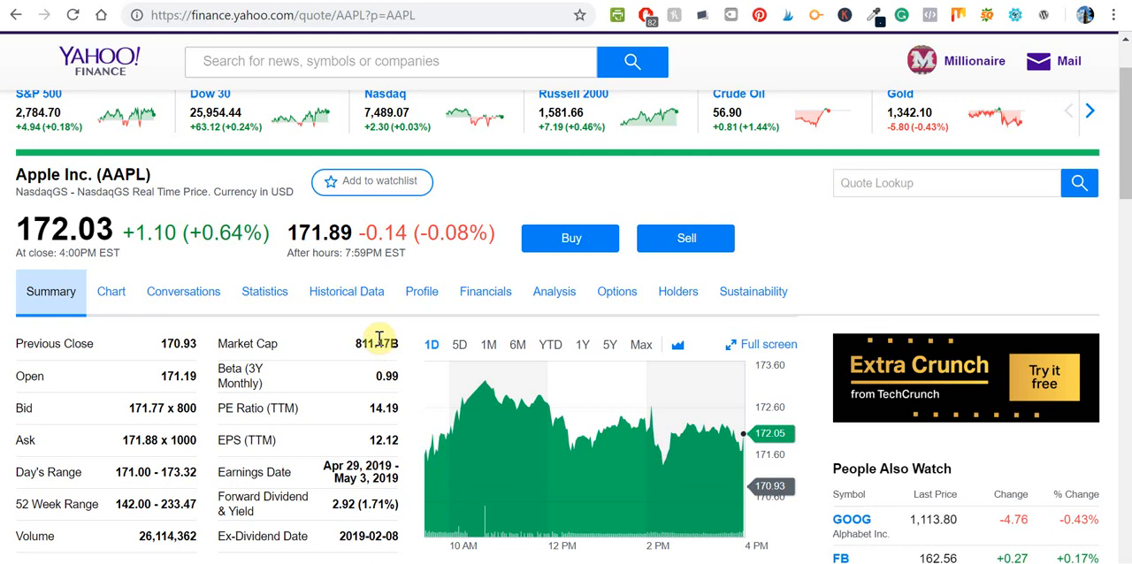
mouse_move(375, 376)
mouse_down()
mouse_move(393, 376)
mouse_move(358, 373)
mouse_up()
click(357, 373)
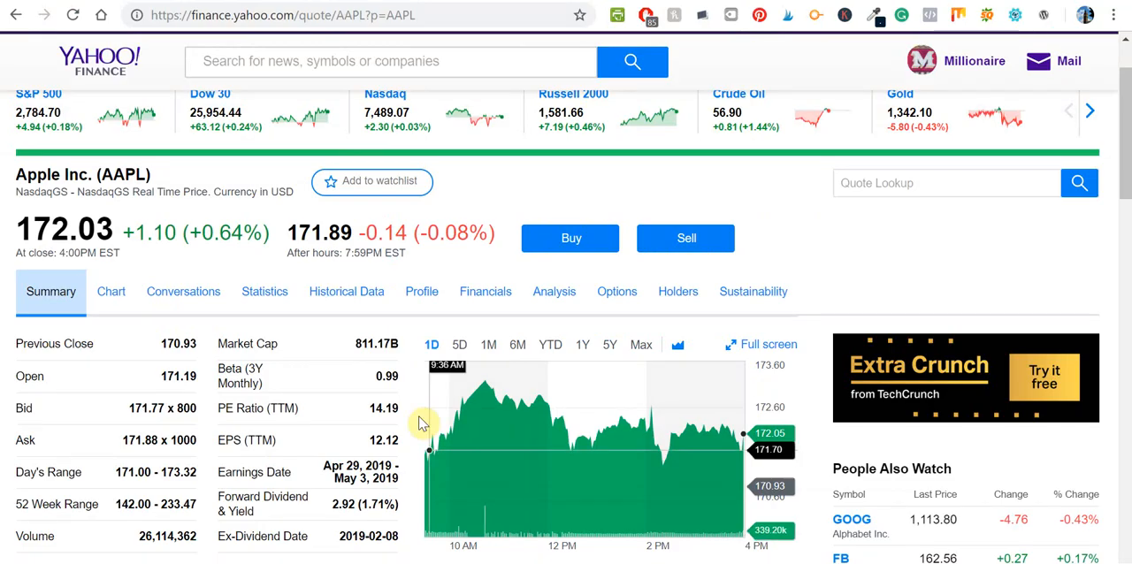
scroll(404, 429, down, 5)
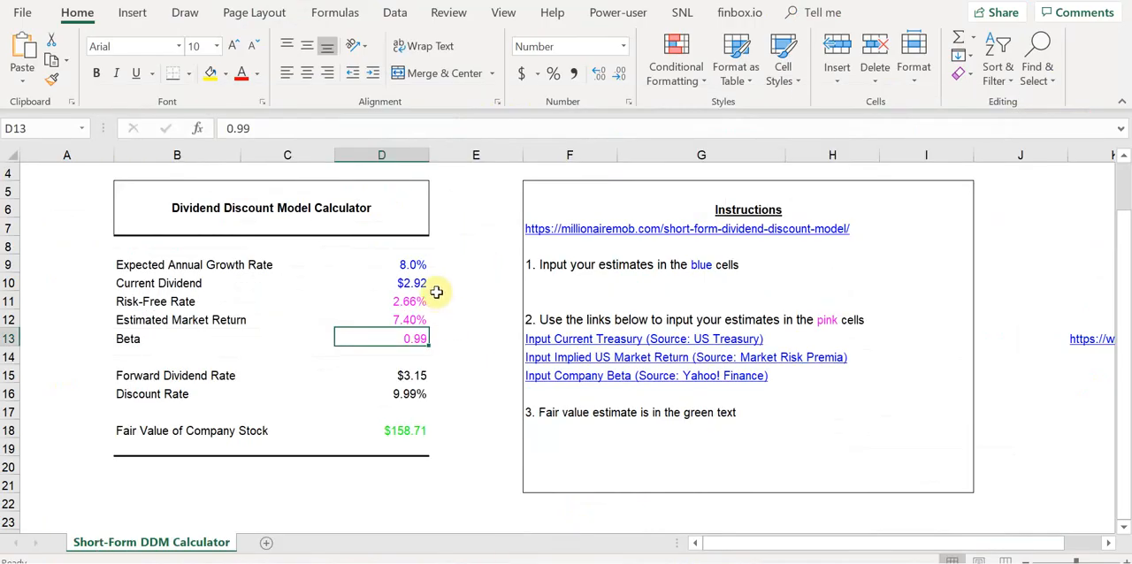
click(436, 291)
click(394, 284)
click(428, 482)
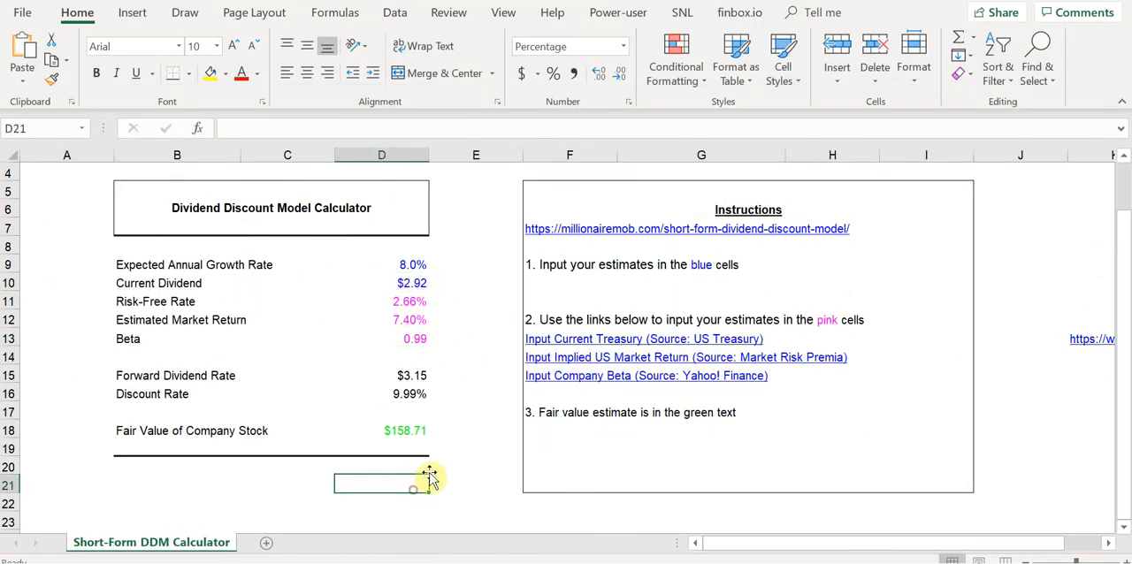
Calculate the dividend yield in cell D21 with the formula =D10/172.04.
text(=)
key(Up)
key(Up)
key(Up)
key(Up)
key(Up)
key(Up)
key(Up)
key(Up)
key(Up)
key(Up)
key(Up)
key(Up)
key(Up)
key(Up)
key(Up)
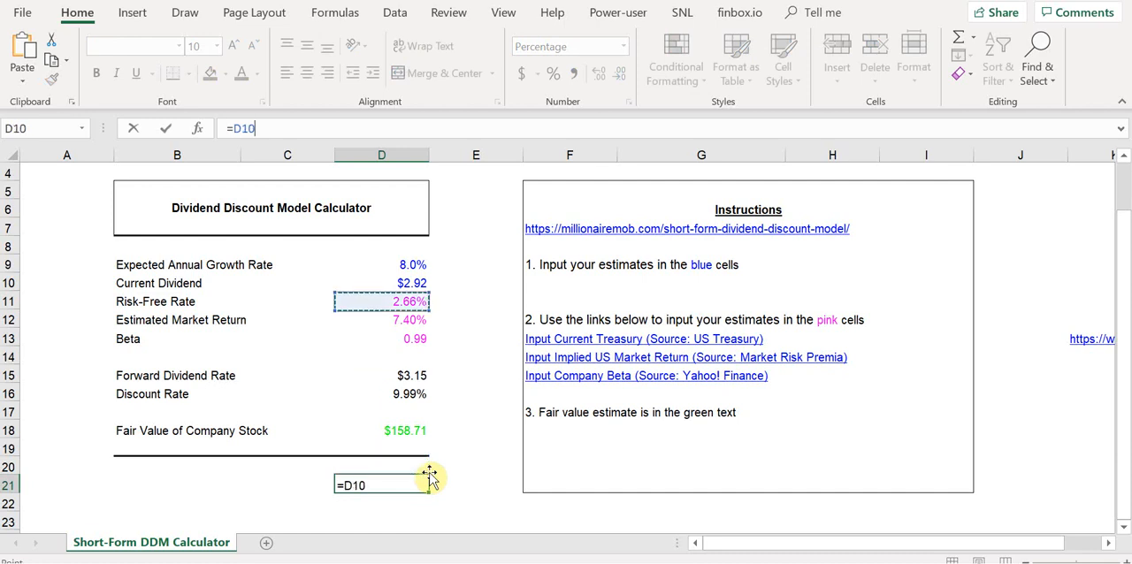
key(Down)
key(Down)
key(Down)
text(/)
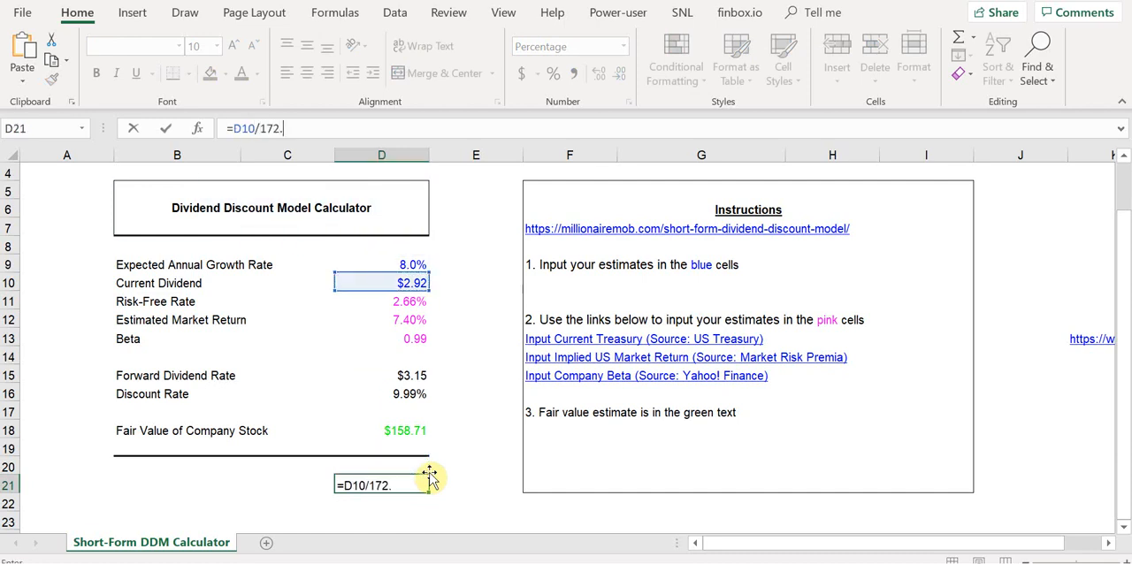
key(Return)
click(429, 473)
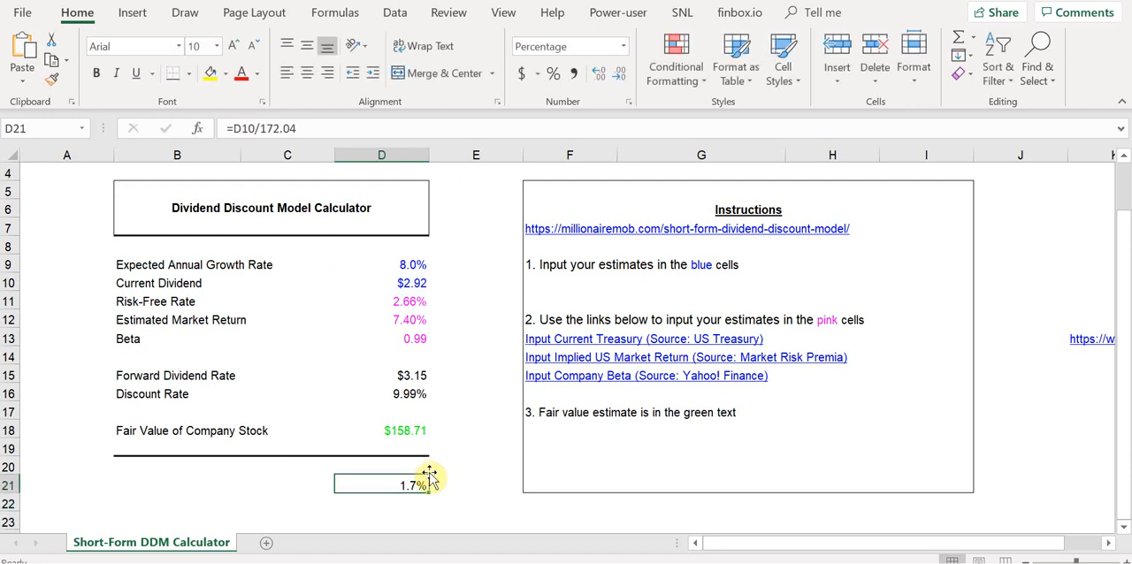
Check the calculated yield against the Forward Dividend & Yield on Apple's Yahoo Finance summary, returning to Excel.
key(alt+Tab)
scroll(436, 427, up, 2)
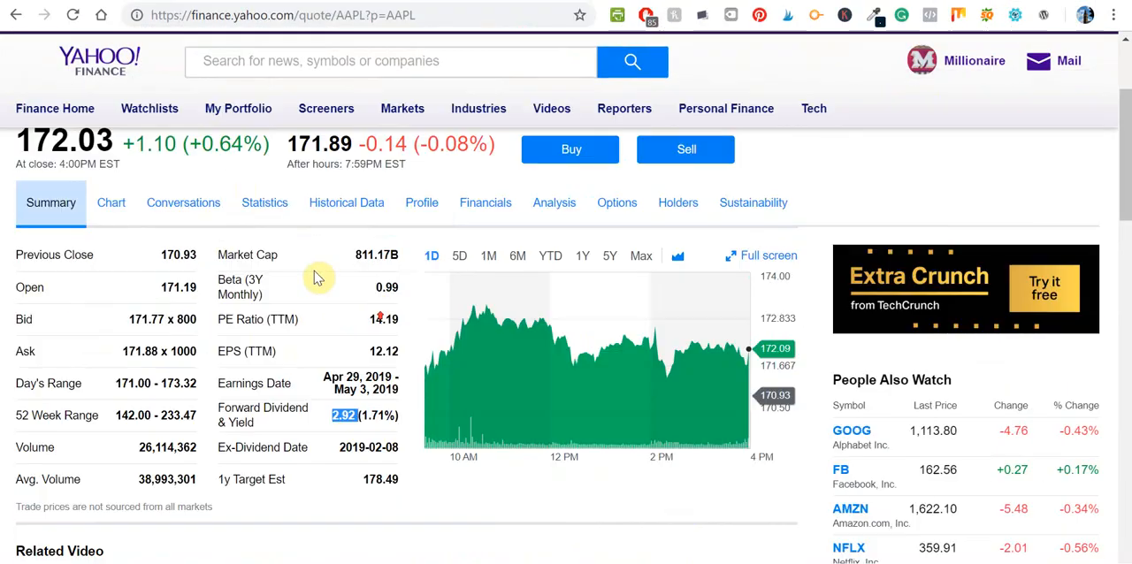
key(alt+Tab)
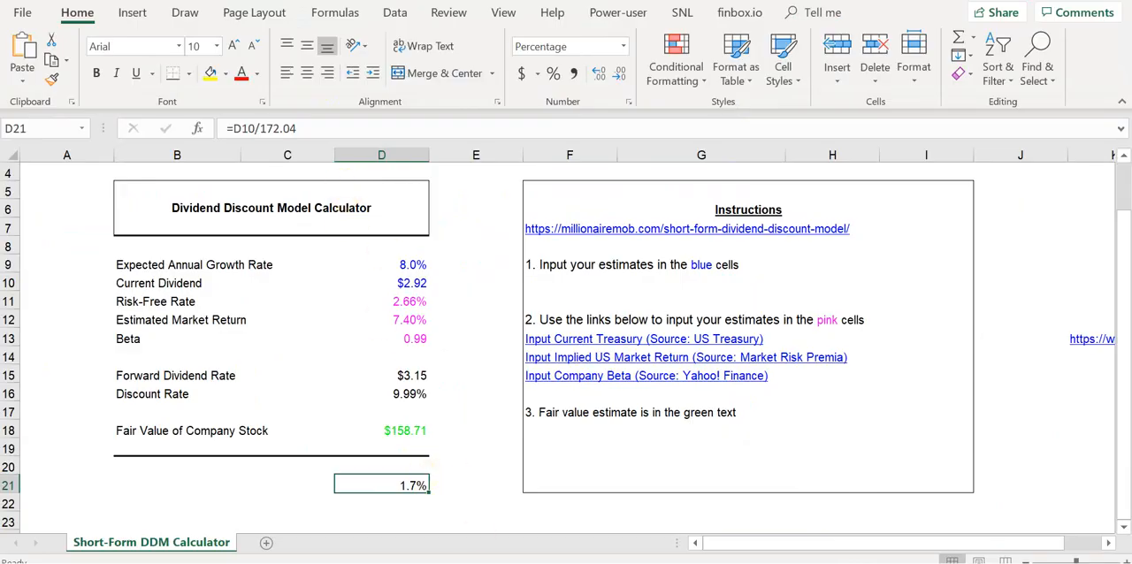
key(alt+Tab)
triple_click(367, 415)
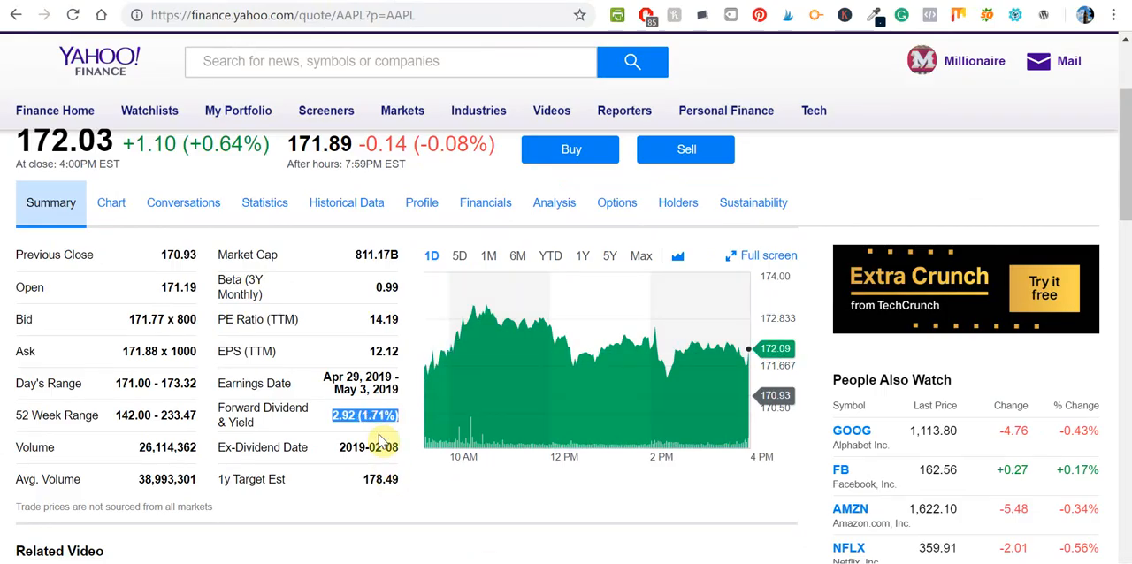
key(alt+Tab)
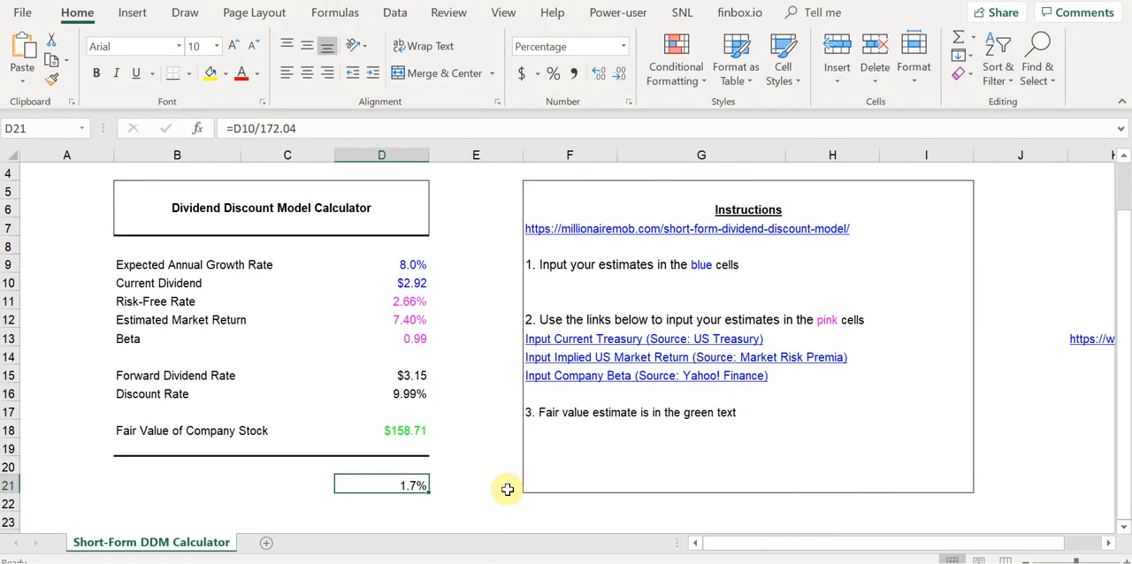
Set the Expected Annual Growth Rate in D9 to 8.25% and inspect the Fair Value of Company Stock.
click(422, 266)
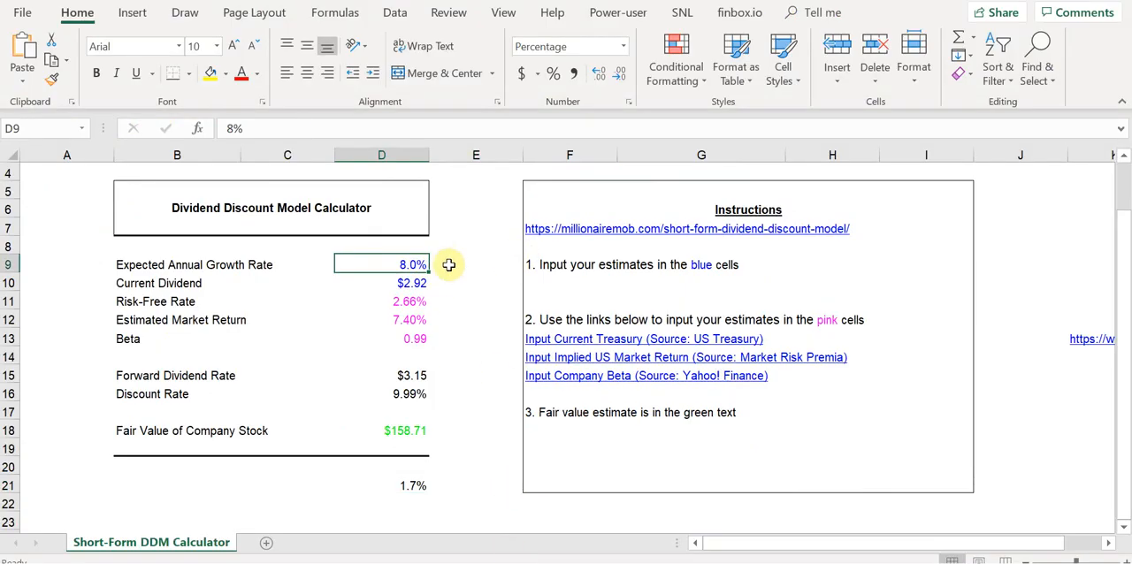
click(397, 430)
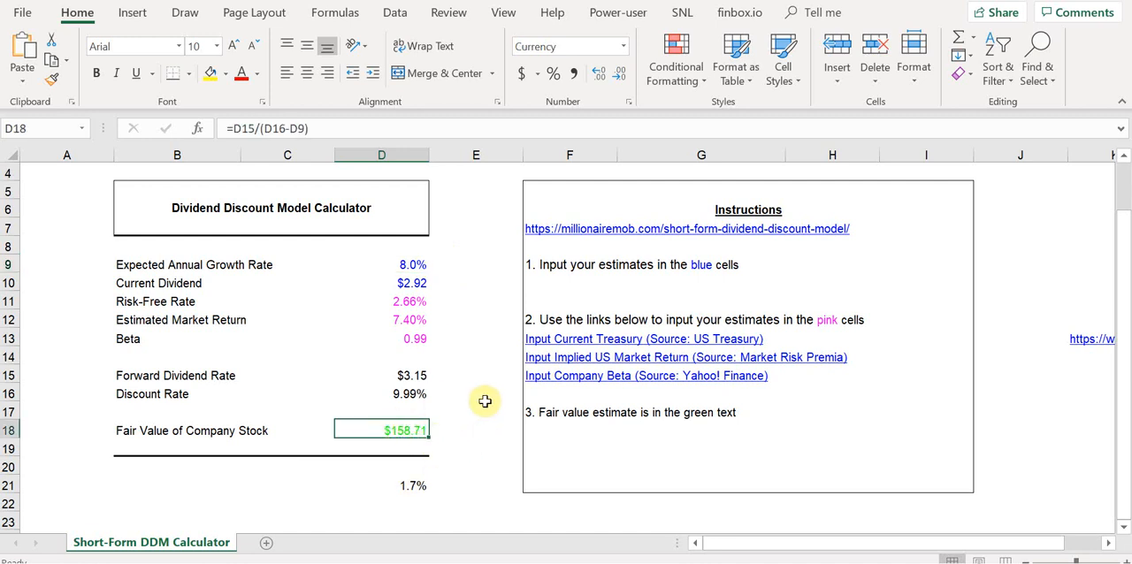
click(425, 263)
key(F2)
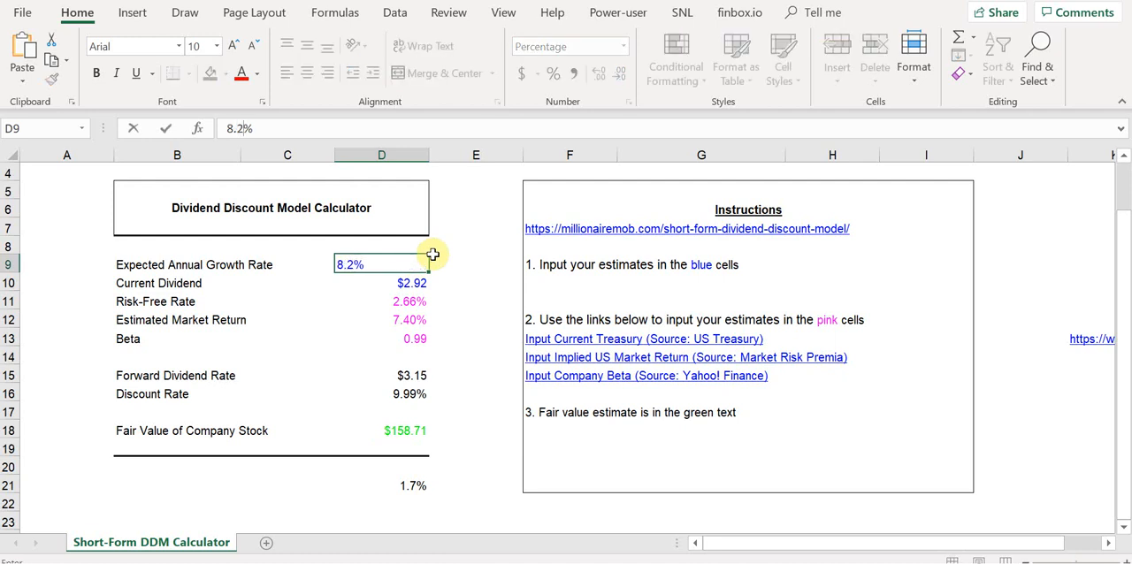
key(Return)
key(Up)
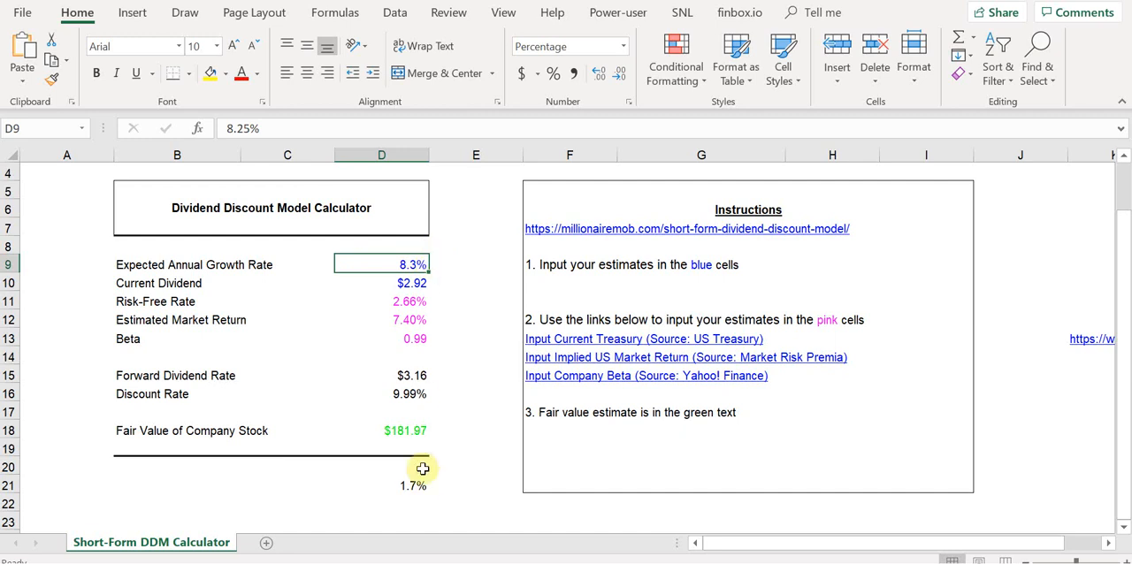
click(407, 428)
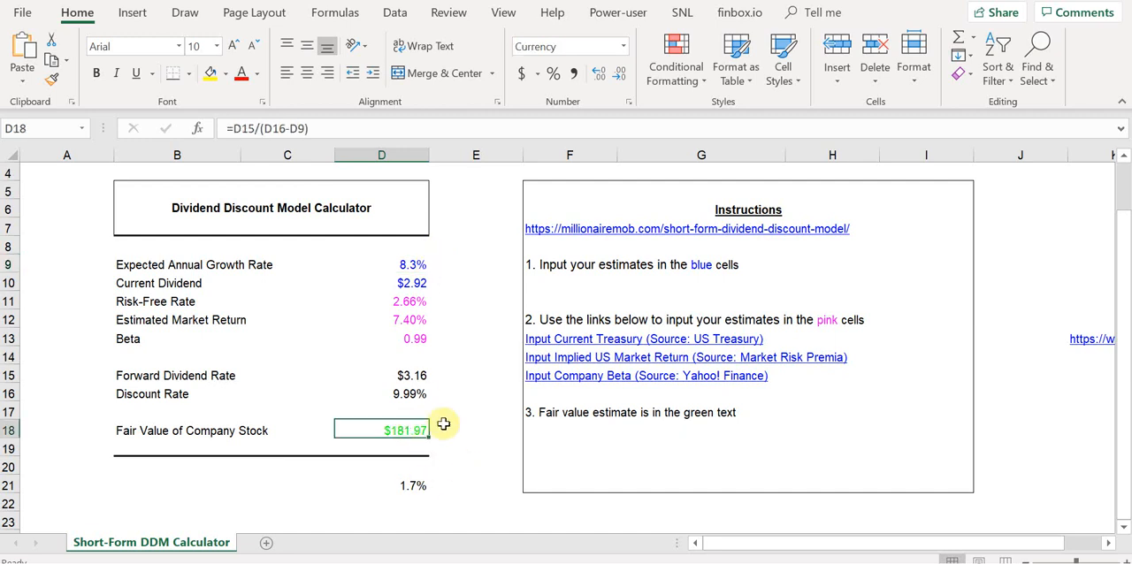
Try an Expected Annual Growth Rate of 8.5% in cell D9 to test the fair value's sensitivity.
click(412, 265)
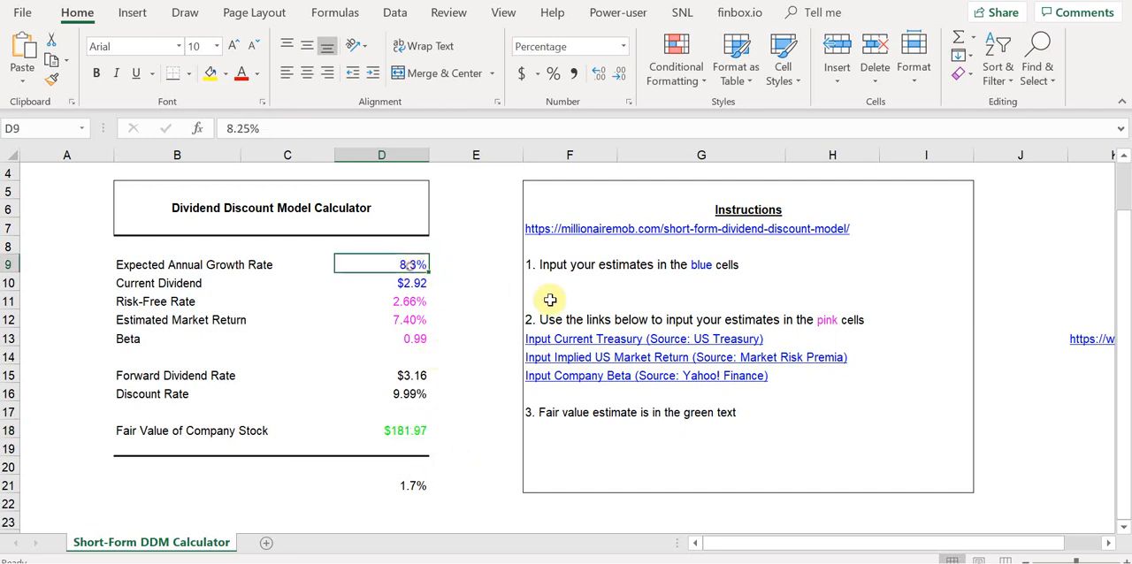
text(.8.5)
key(Return)
key(Up)
text(8.5)
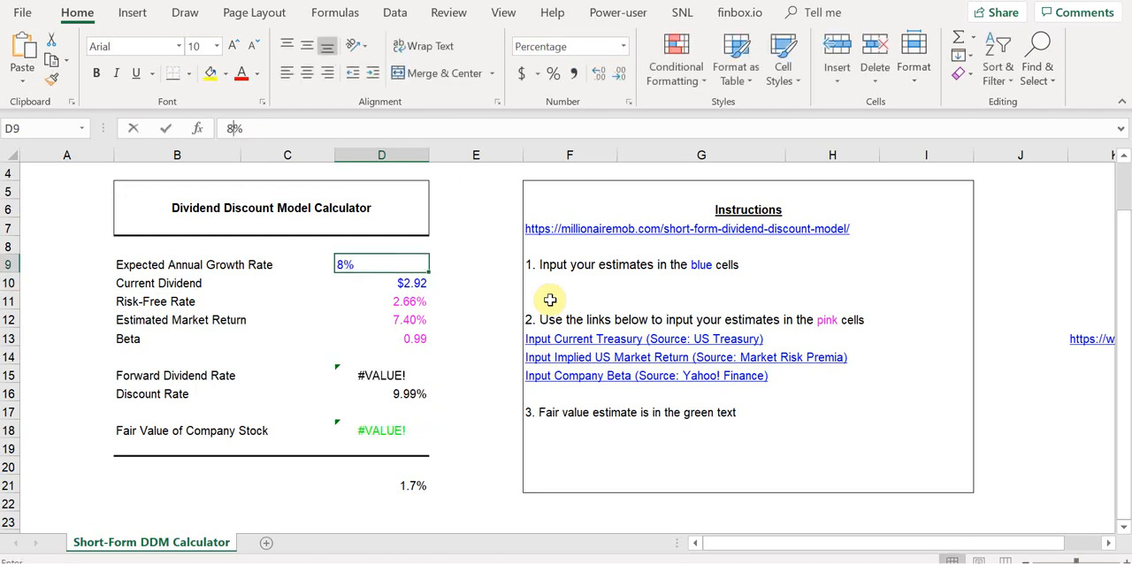
key(Return)
key(Up)
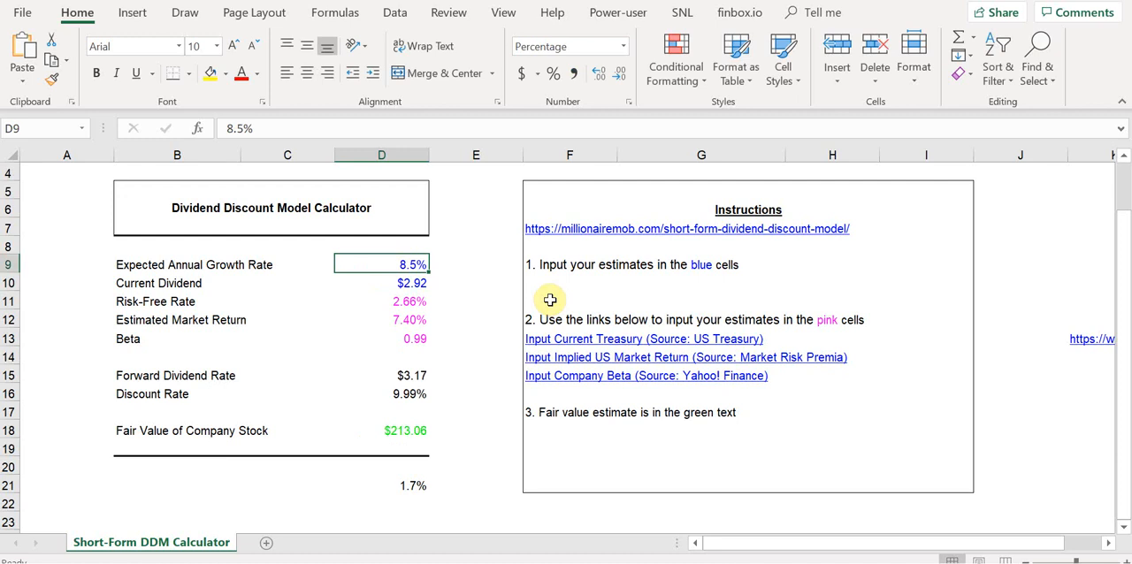
Return the Expected Annual Growth Rate to 8.25% and display it with two decimal places.
text(8.2)
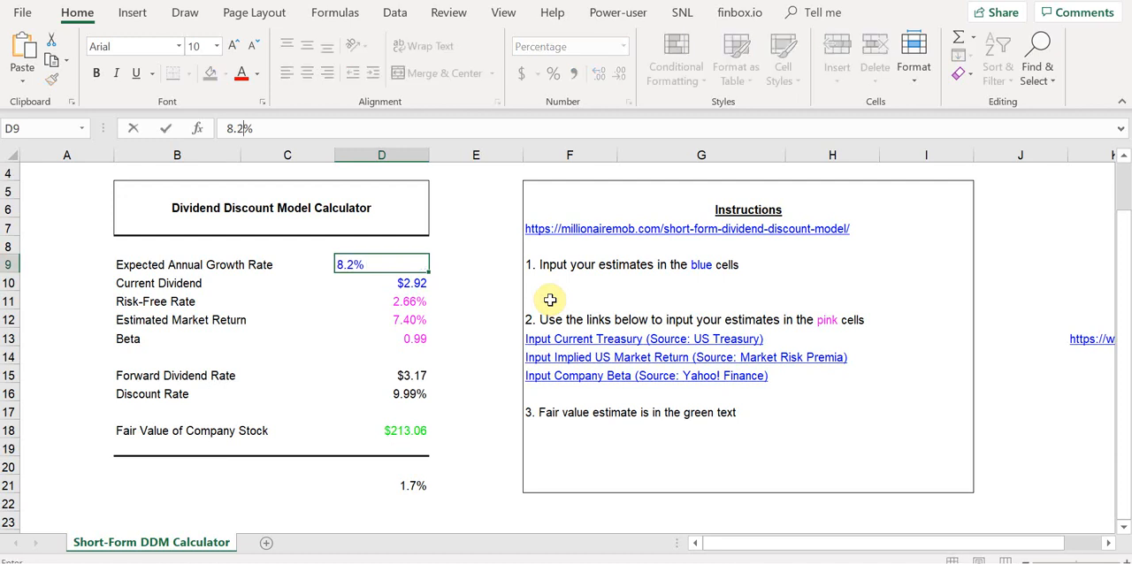
text(5)
key(Return)
key(Up)
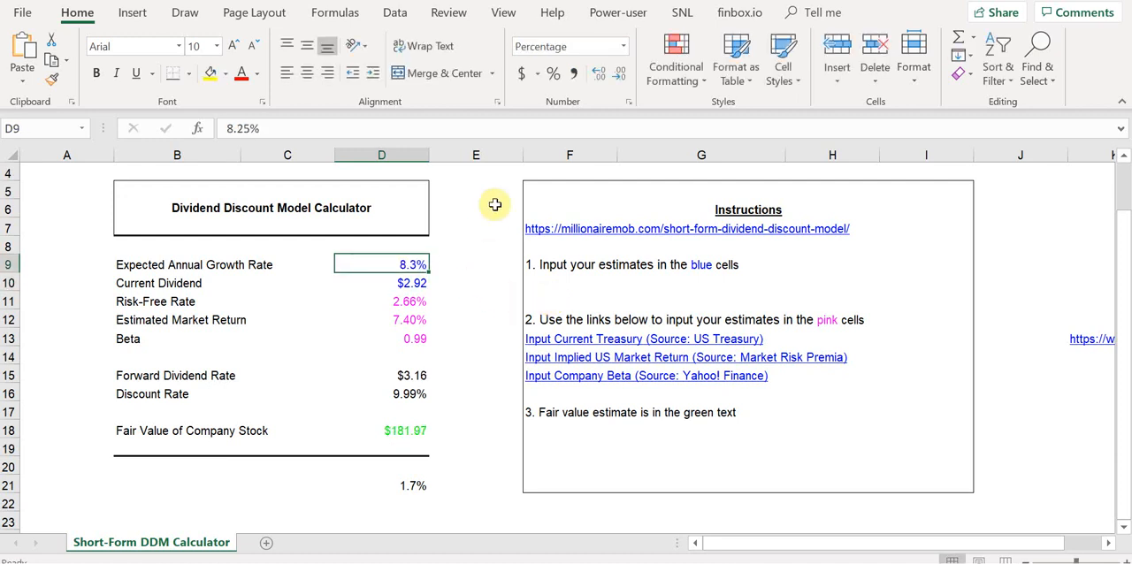
click(599, 76)
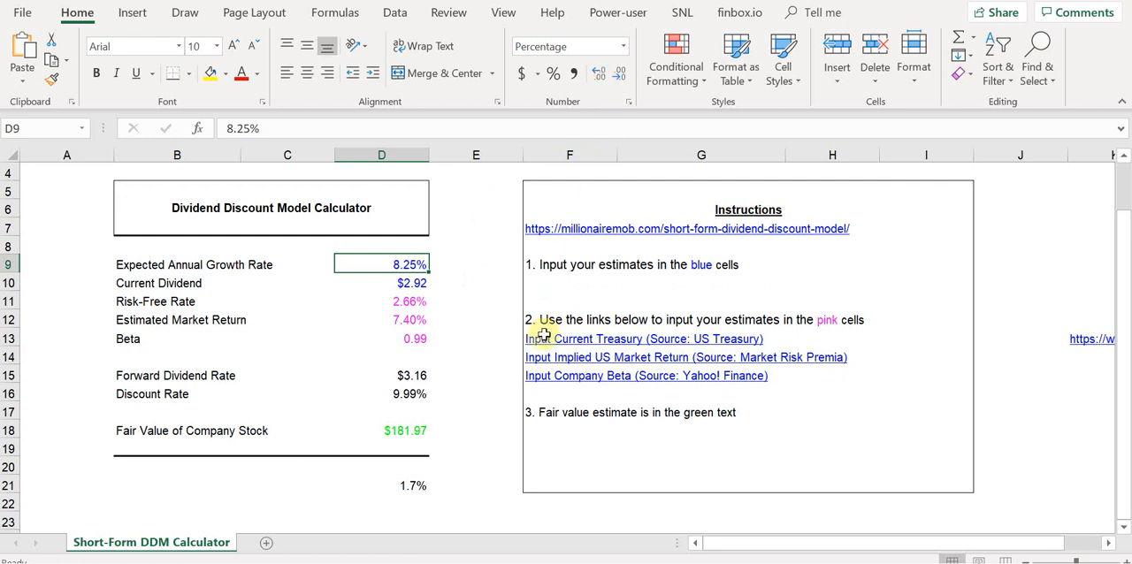
Switch to Yahoo Finance and look up Apple's current-year EPS estimate in the EPS Trend table of its Analysis page.
click(459, 452)
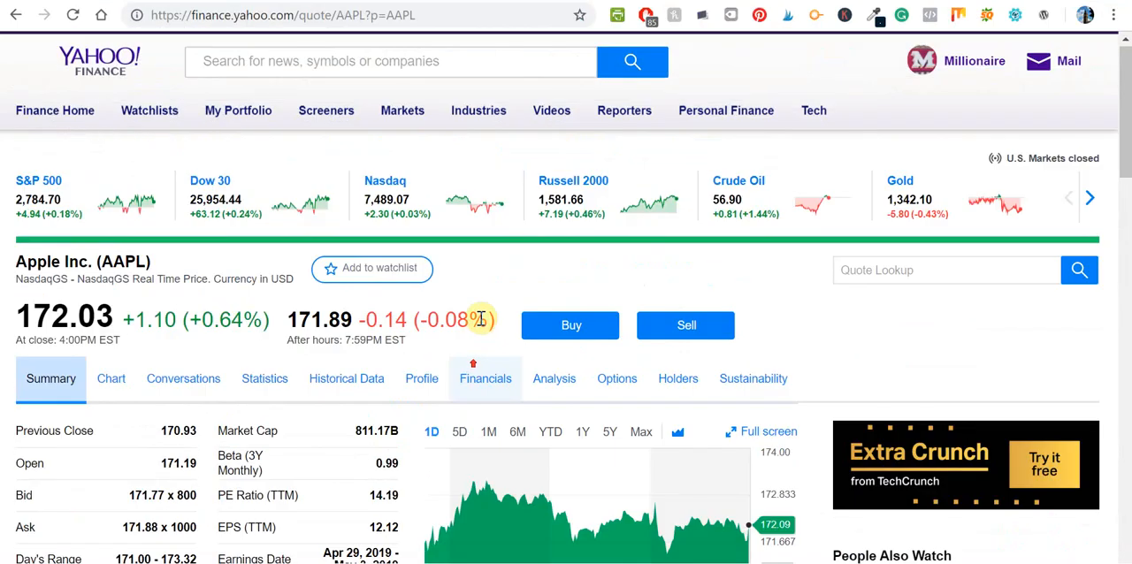
click(497, 396)
click(570, 389)
scroll(583, 405, down, 2)
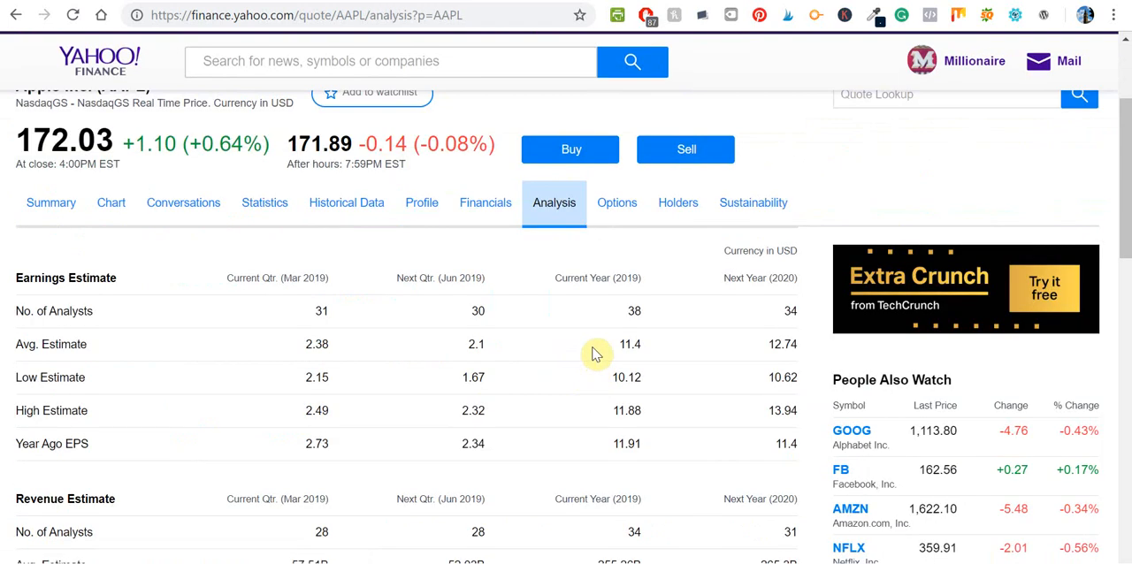
scroll(579, 389, down, 3)
scroll(598, 311, down, 6)
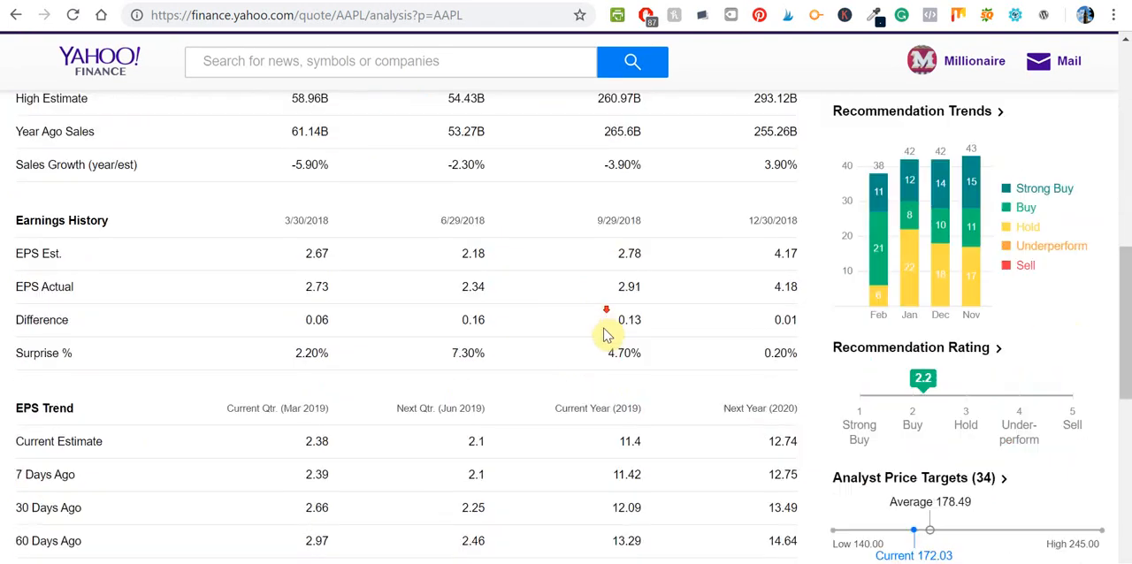
double_click(626, 208)
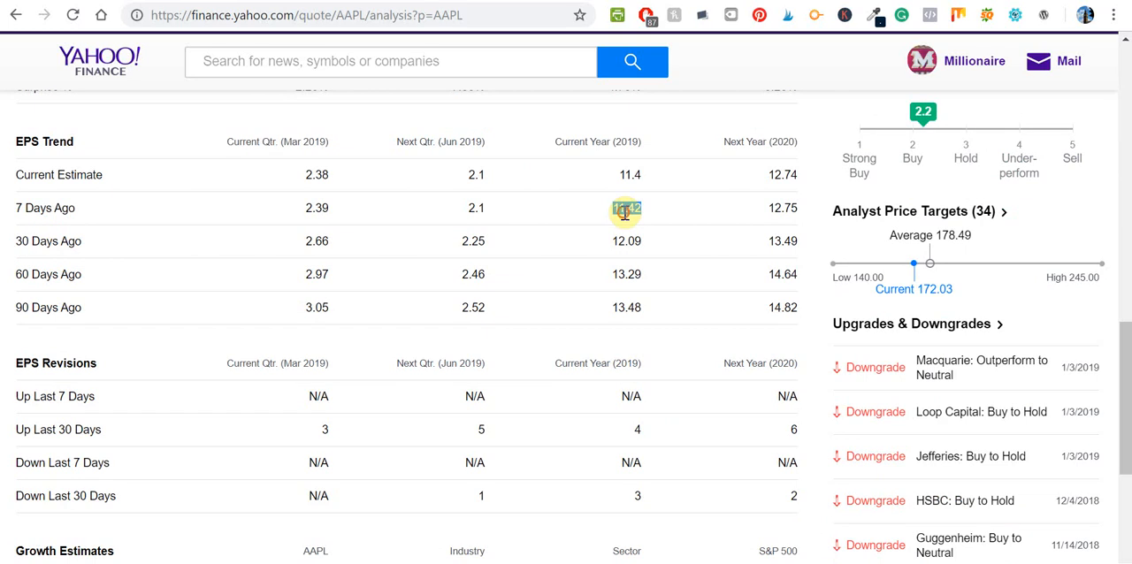
double_click(629, 174)
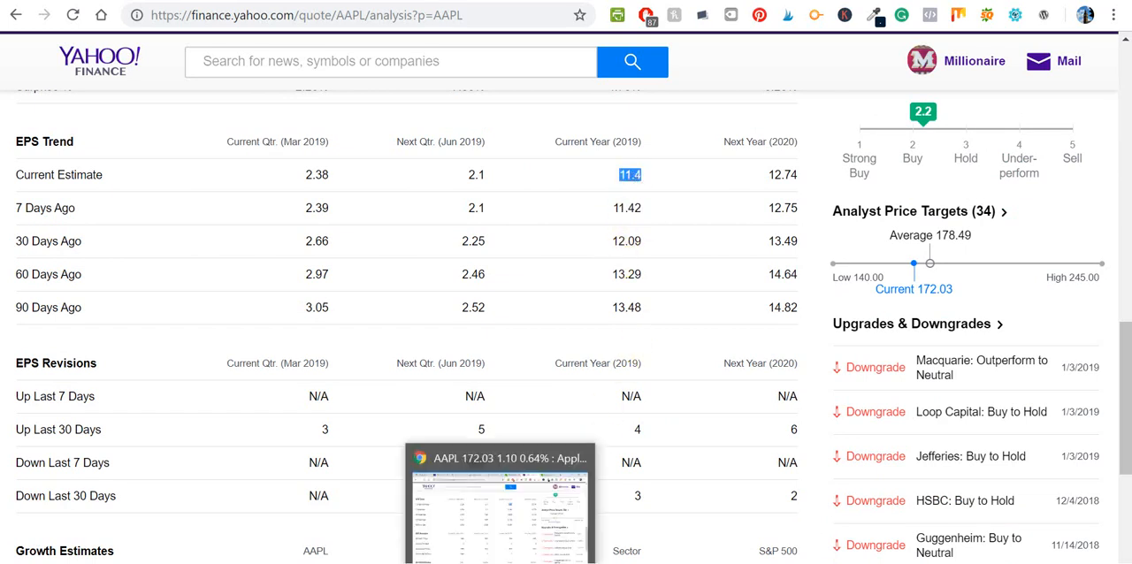
Back in Excel, calculate the dividend payout ratio in cell D22 with the formula =D10/11.4.
click(500, 563)
click(417, 504)
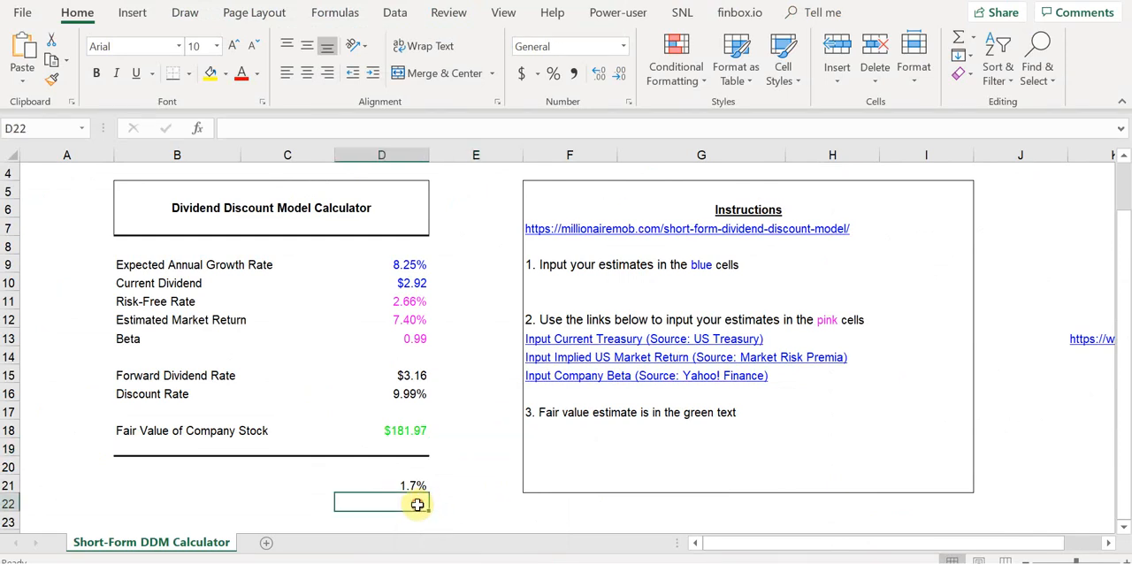
text(=)
key(Up)
key(Up)
key(Up)
key(Up)
key(Up)
key(Up)
key(Up)
key(Up)
key(Up)
key(Up)
key(Up)
key(Up)
key(Up)
key(Down)
text(/)
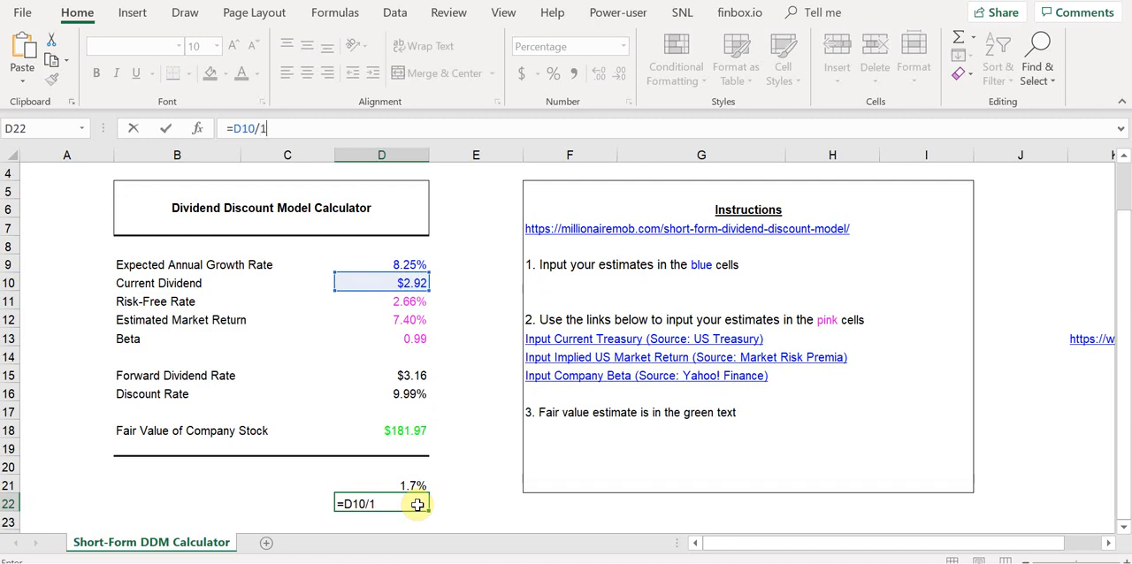
key(ctrl+Return)
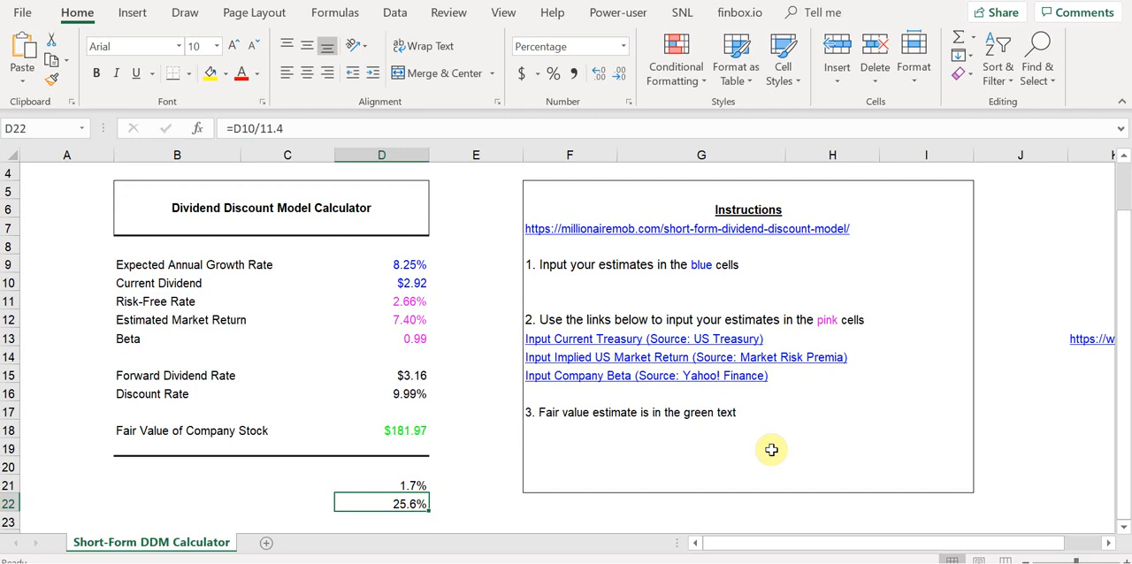
click(293, 504)
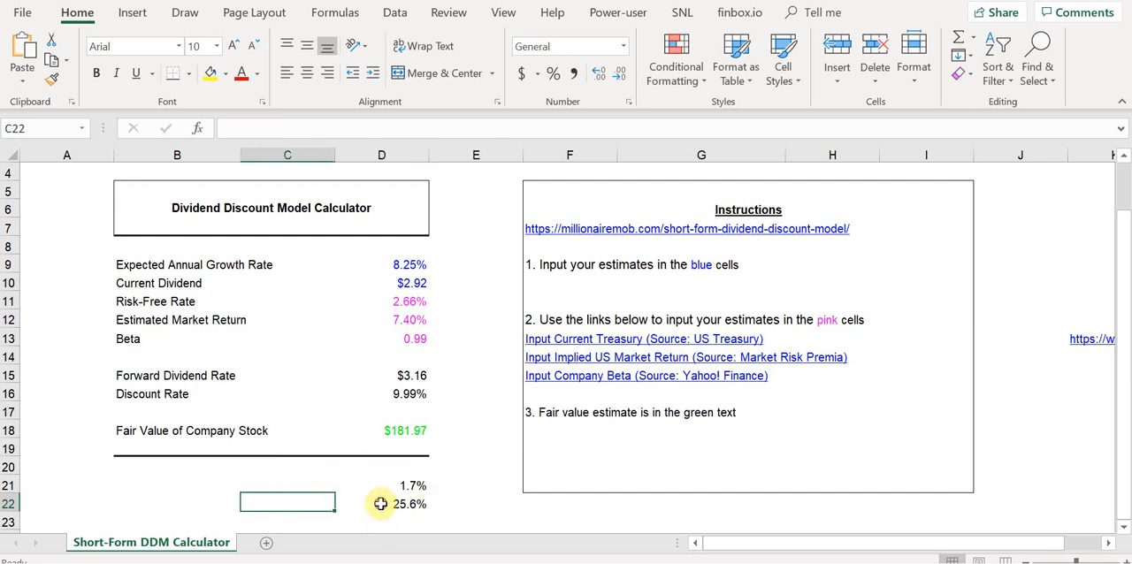
click(418, 504)
Look up Apple's 2020 EPS estimate on Yahoo Finance and enter =12.74/11.4 in Excel cell D23.
click(403, 523)
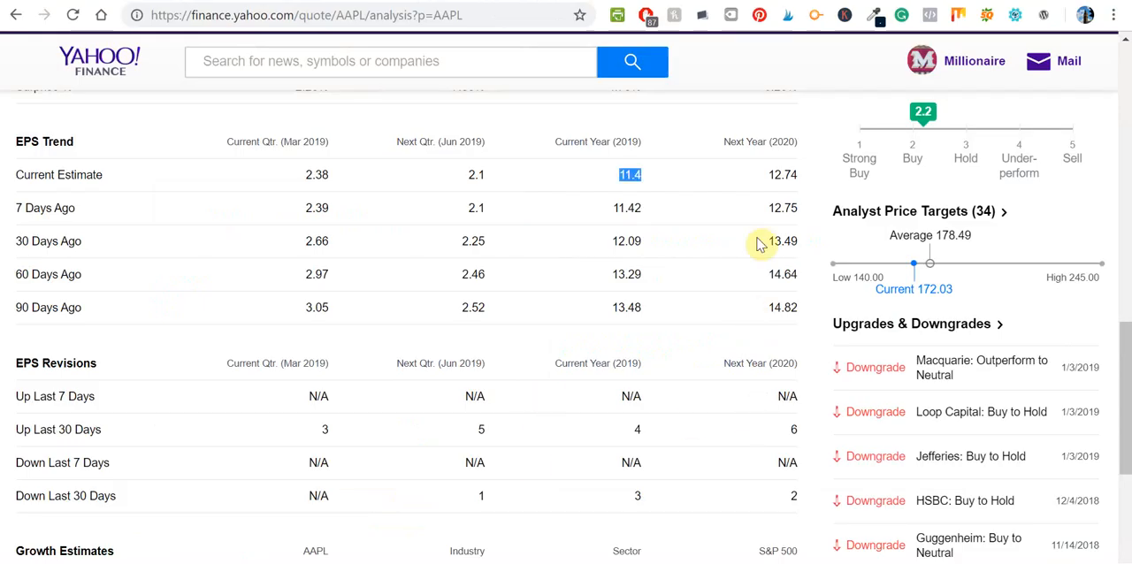
double_click(783, 174)
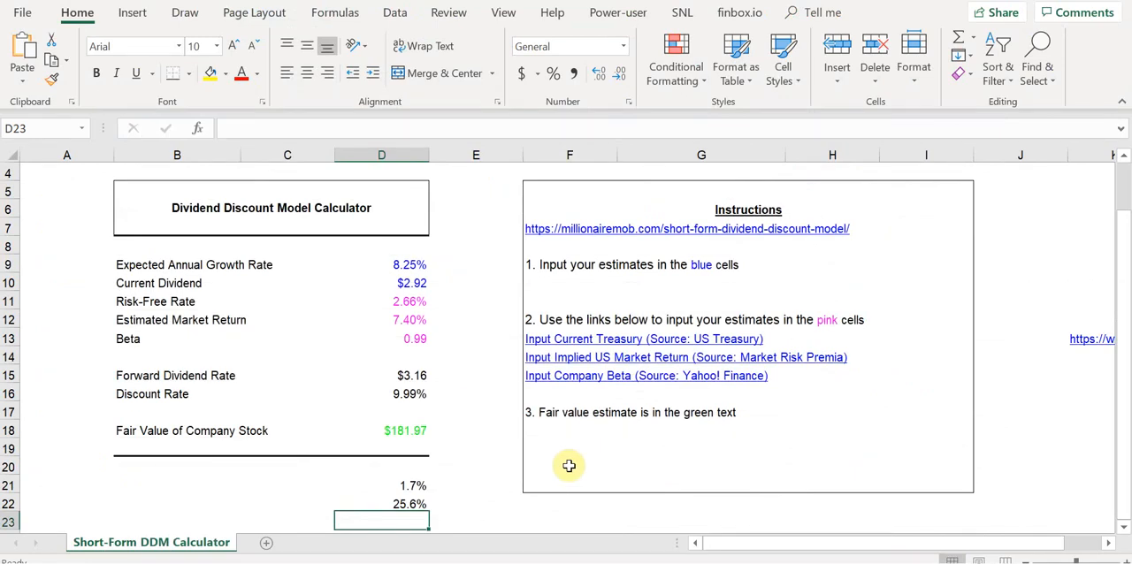
text(=12.74/11.)
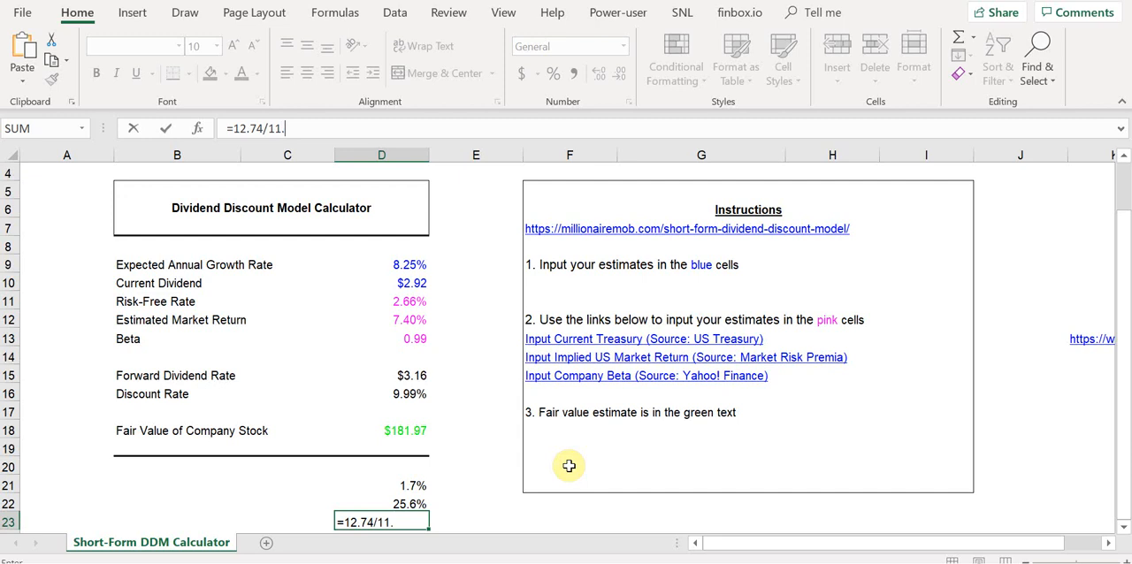
text(4)
key(ctrl+Return)
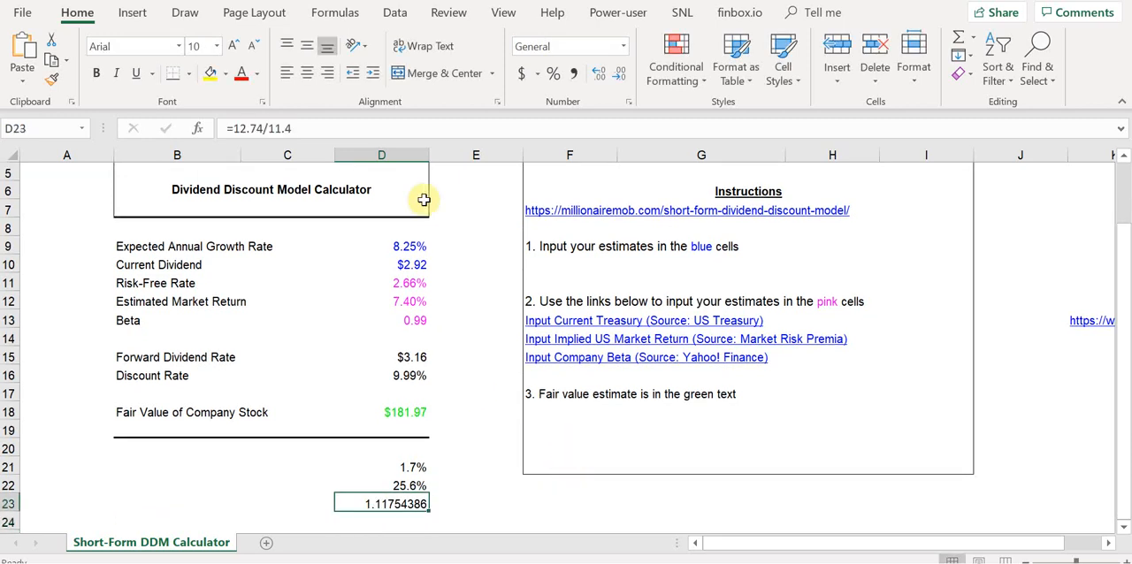
Subtract 1 from the formula in D23 and format the result as a percentage with one decimal place.
click(357, 128)
text(-1)
key(Return)
key(Up)
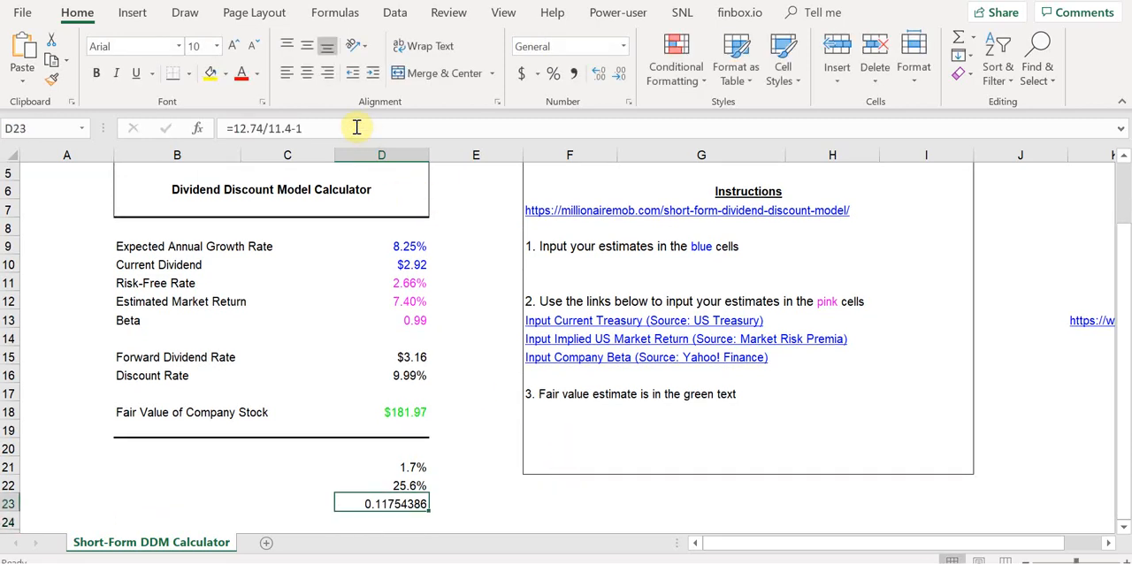
click(552, 74)
click(600, 73)
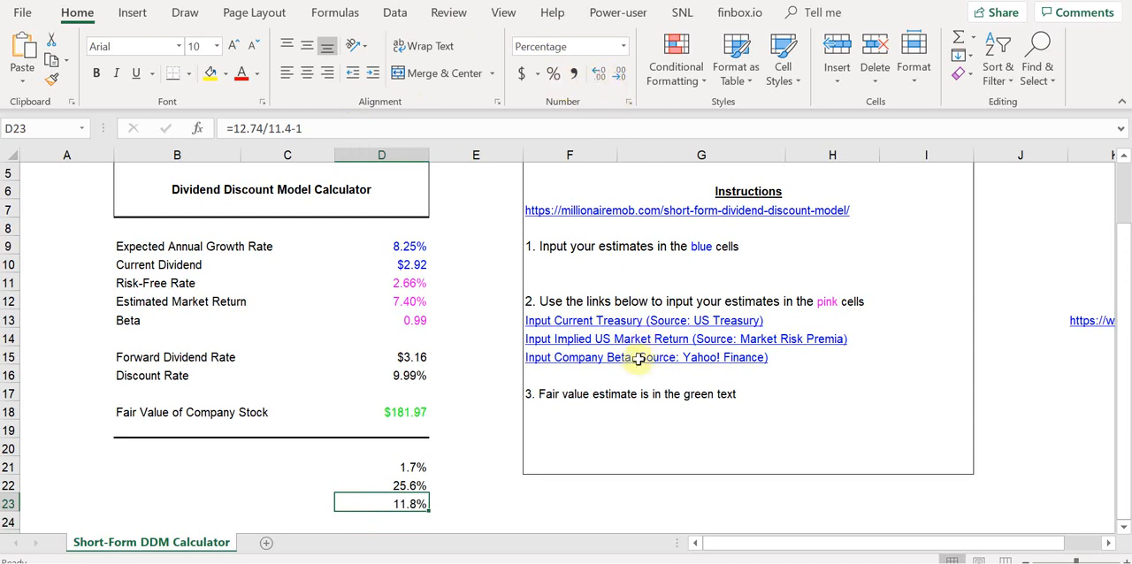
Label cell B22 "Dividend Payout Ratio" and cell B23 "Next Year EPS Growth".
click(275, 484)
key(Left)
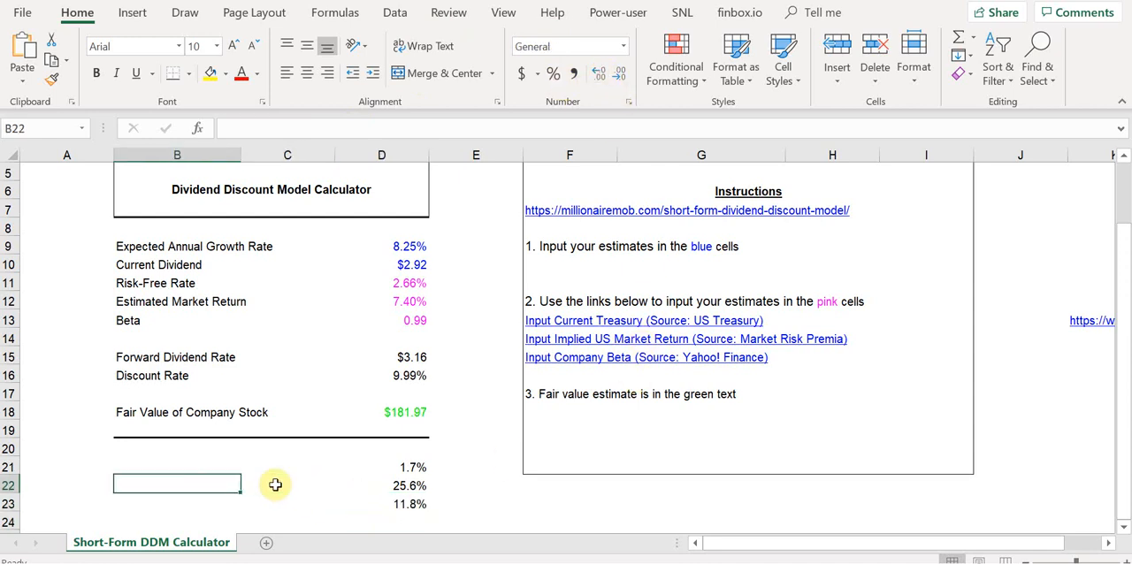
text(Dividend P)
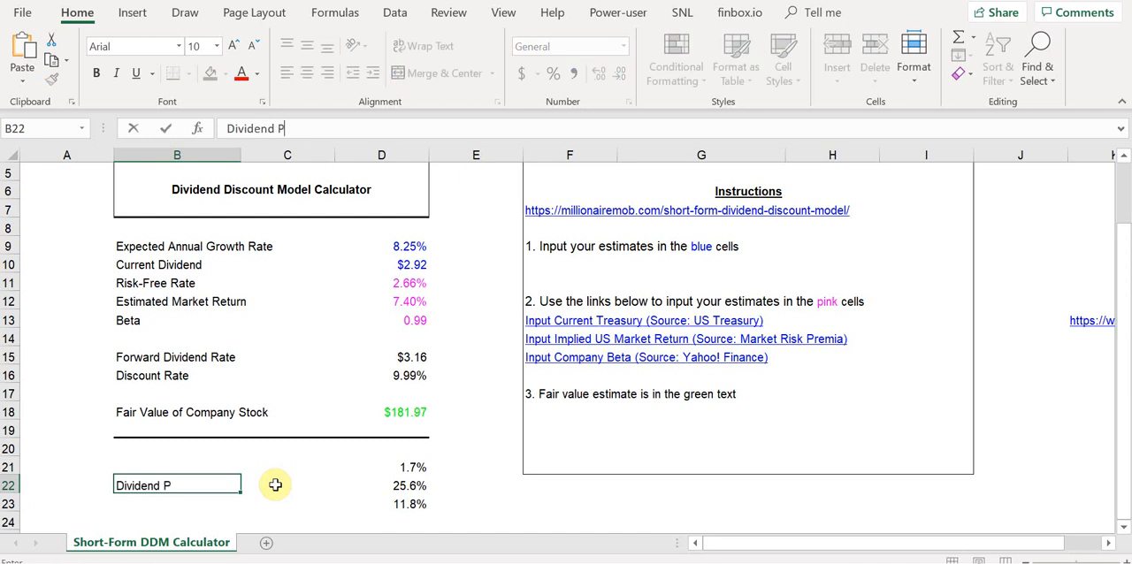
text(ayout Ratio)
key(Return)
text(Next Year EP)
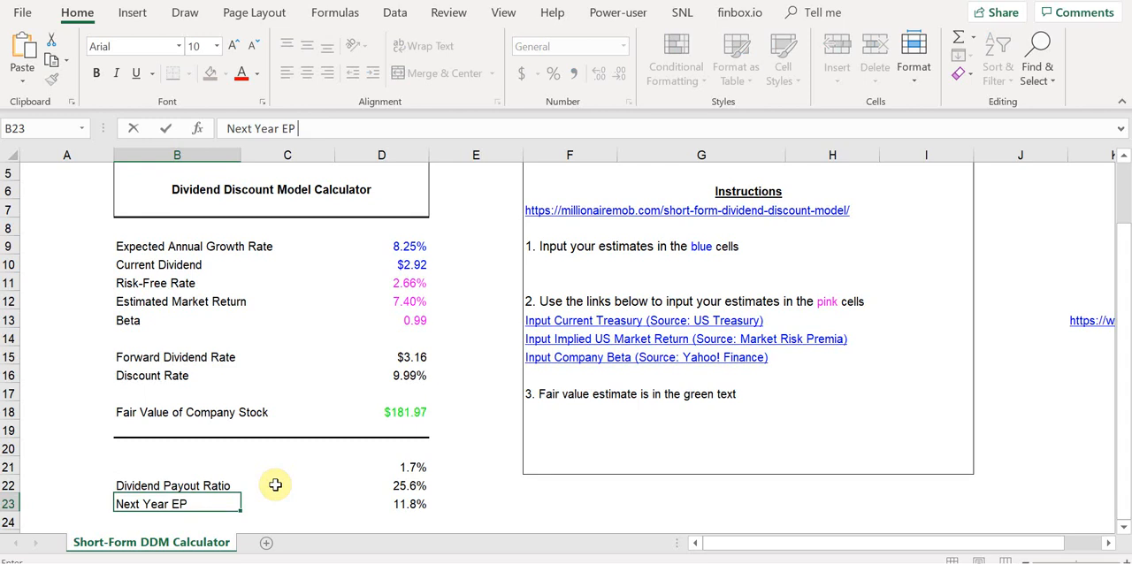
key(Return)
Examine the Dividend Payout Ratio and Next Year EPS Growth rows, including the EPS growth formula in D23.
key(Up)
key(Up)
key(Right)
key(Left)
key(Right)
key(Right)
key(Right)
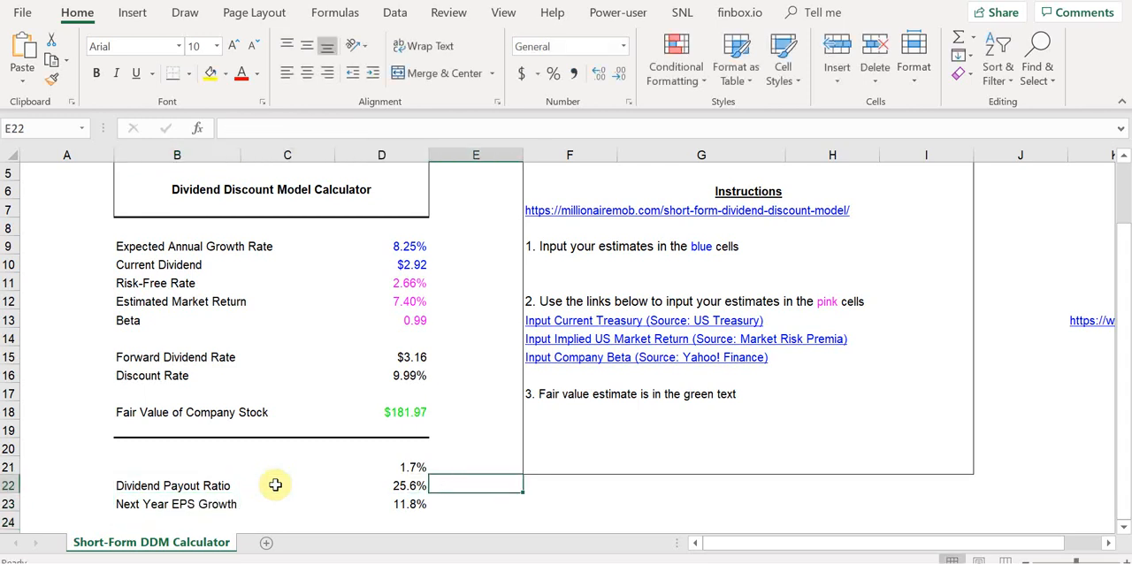
key(Left)
key(Down)
key(Left)
key(Left)
key(Left)
key(Right)
key(Right)
key(Right)
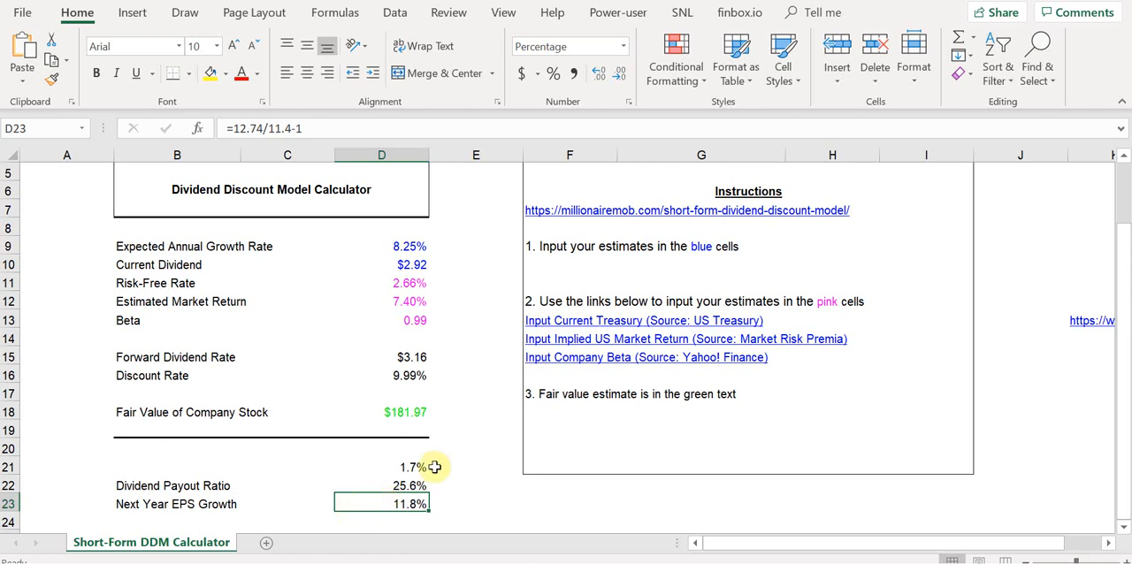
Compare the Expected Annual Growth Rate in D9 with the current dividend, risk-free rate and Dividend Payout Ratio in D22.
click(414, 267)
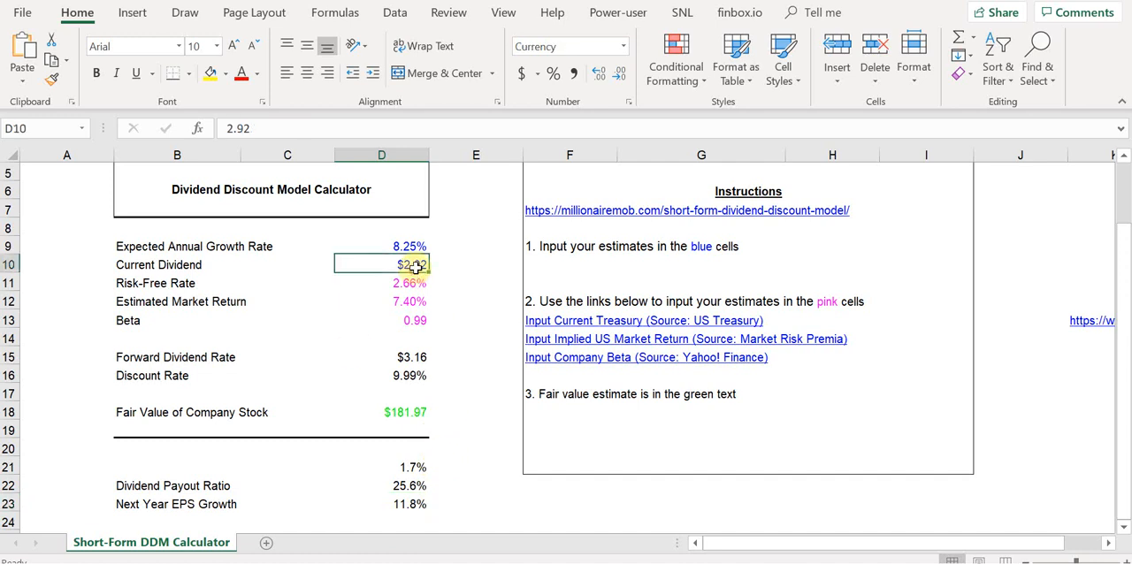
click(413, 245)
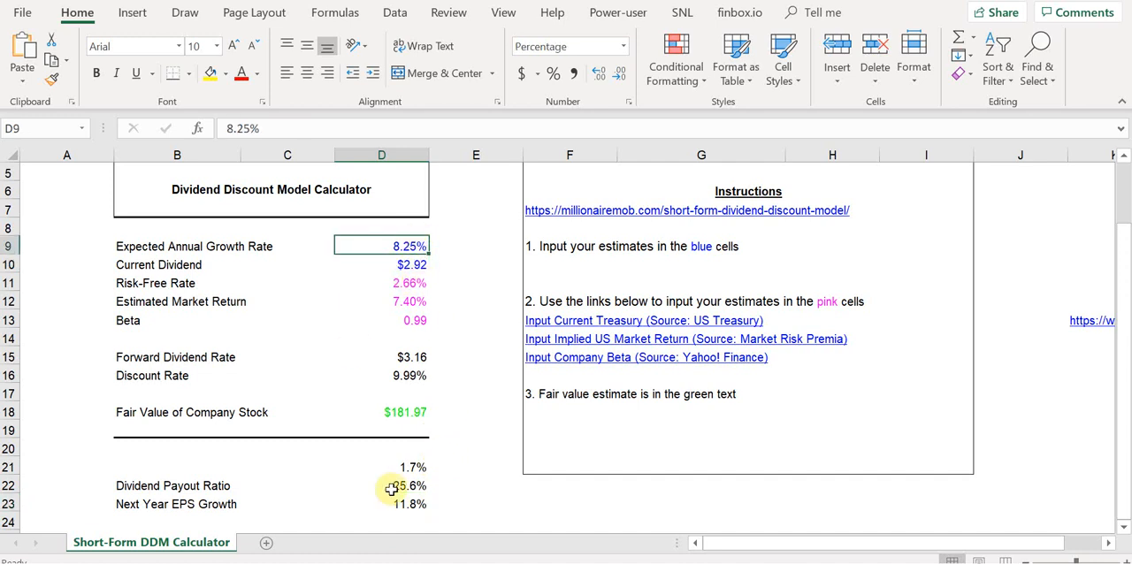
click(395, 487)
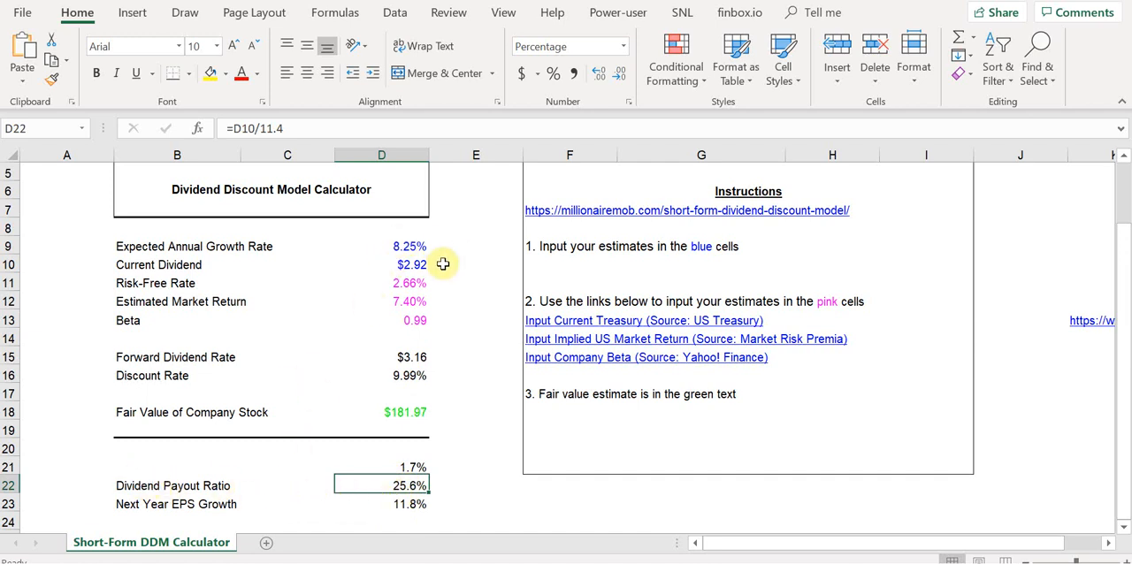
click(397, 246)
click(395, 488)
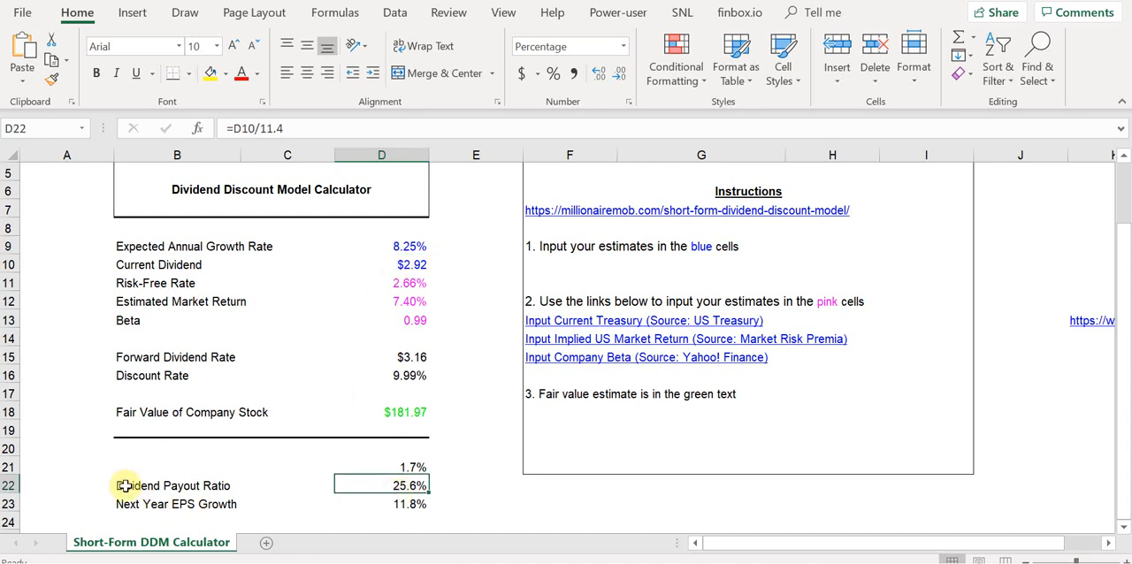
click(125, 483)
click(400, 486)
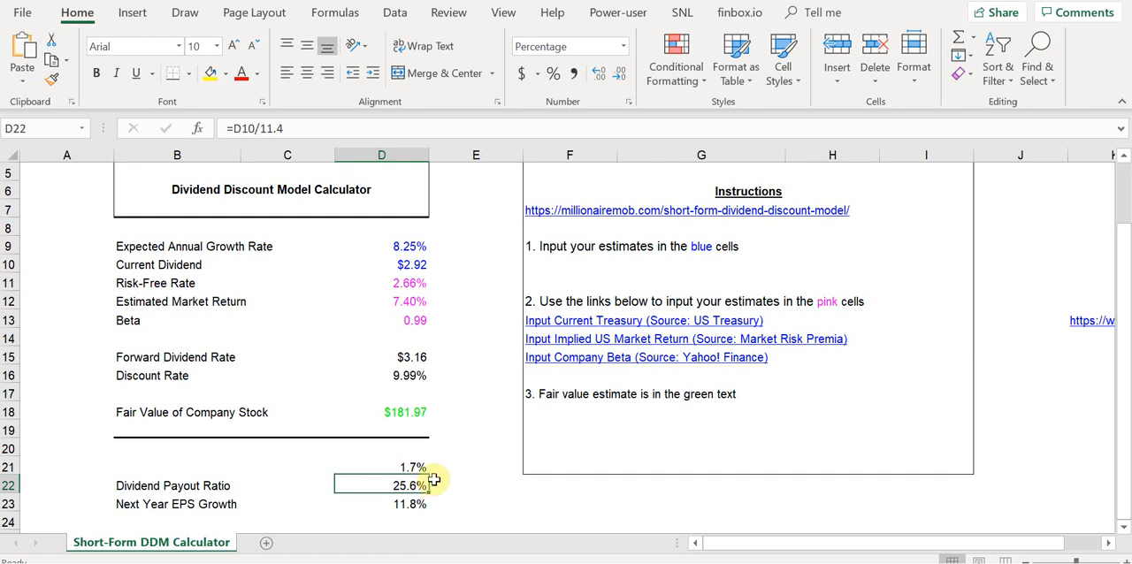
click(434, 501)
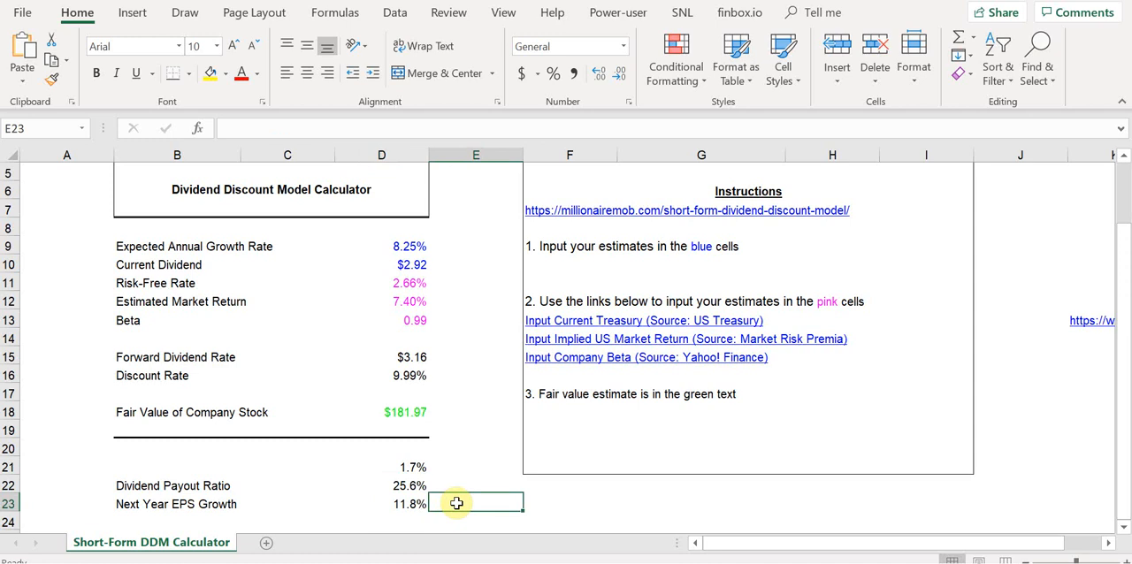
click(396, 245)
click(412, 284)
click(411, 246)
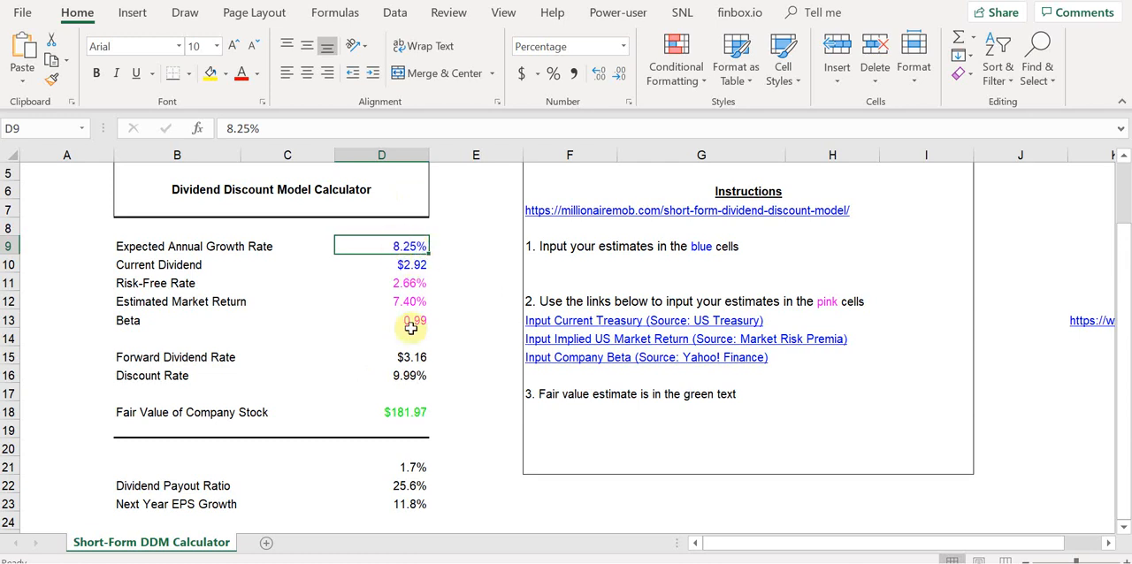
click(402, 487)
click(467, 479)
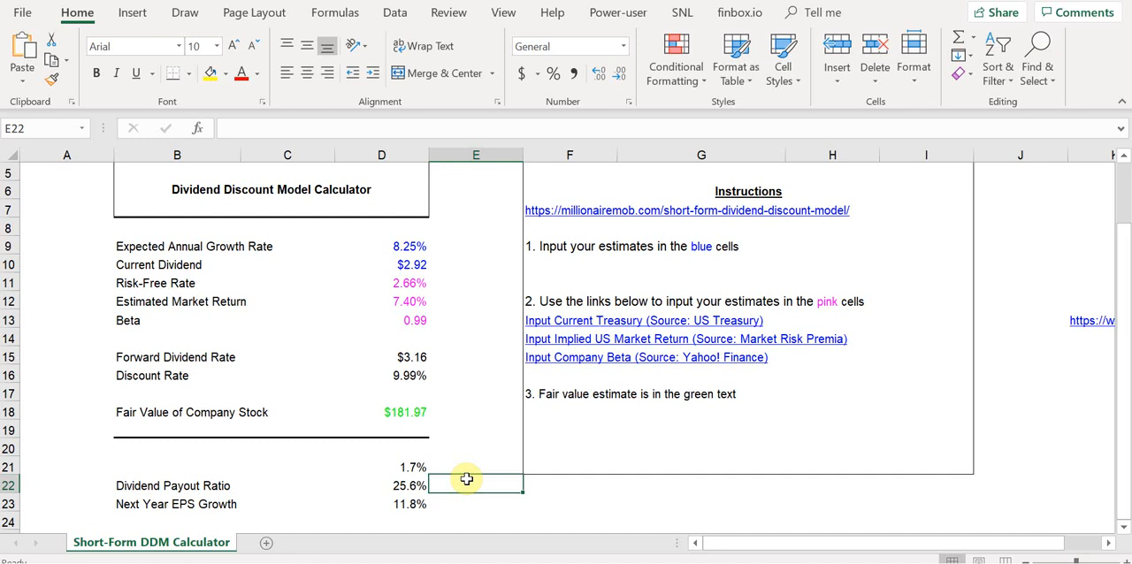
key(Left)
key(Left)
key(Left)
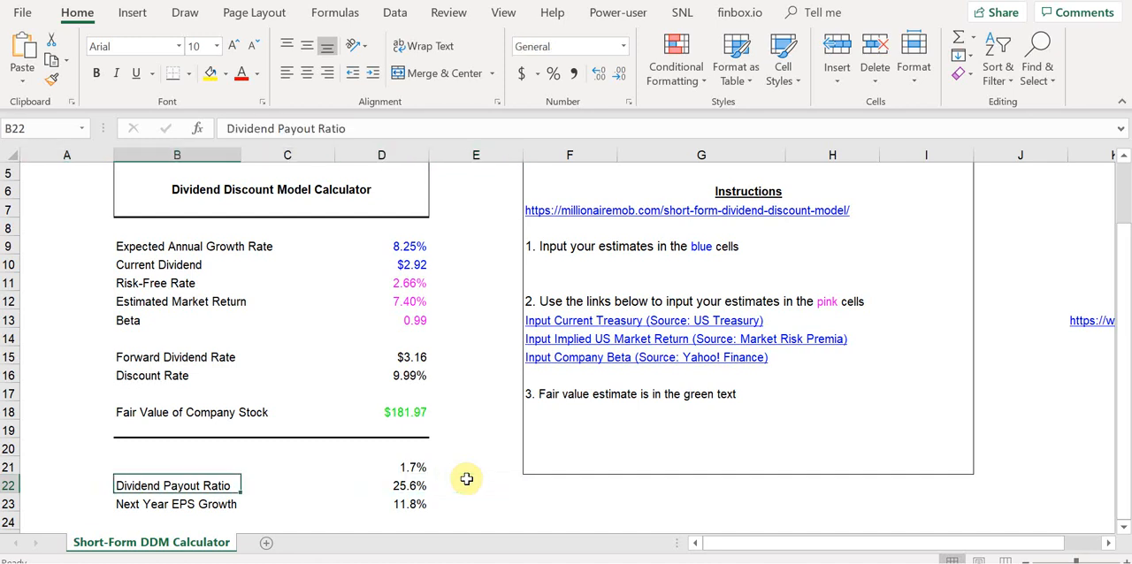
key(Right)
key(Right)
key(Left)
key(Left)
key(Left)
key(Right)
key(Right)
key(Right)
key(Down)
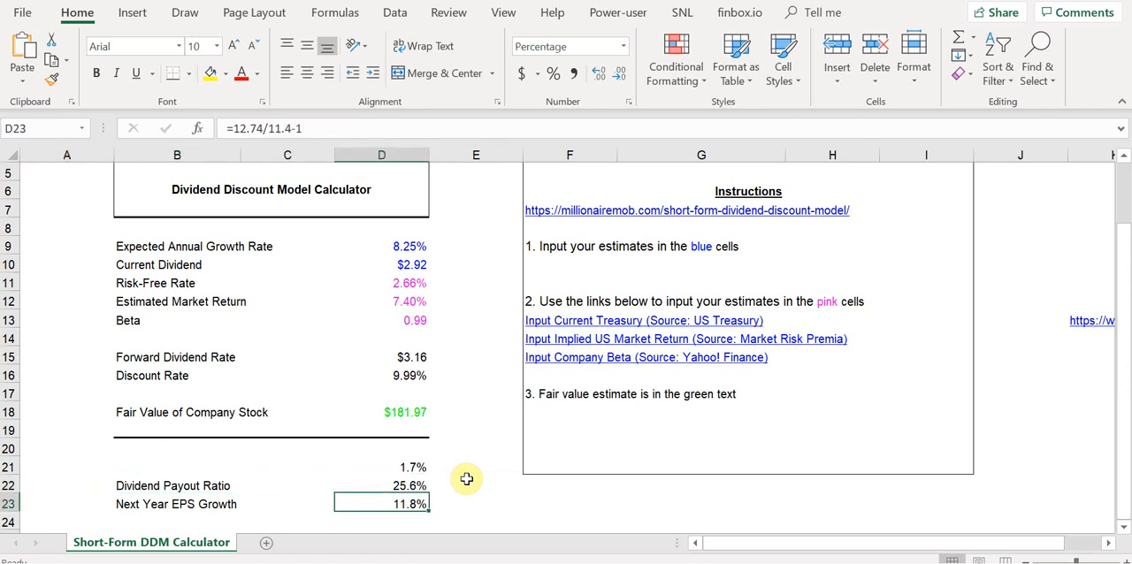
key(Left)
key(Left)
key(Left)
key(Right)
key(Right)
key(Right)
key(Right)
key(Left)
key(Left)
key(Left)
key(Right)
key(Right)
key(Down)
key(Up)
key(Left)
key(Left)
key(Right)
key(Right)
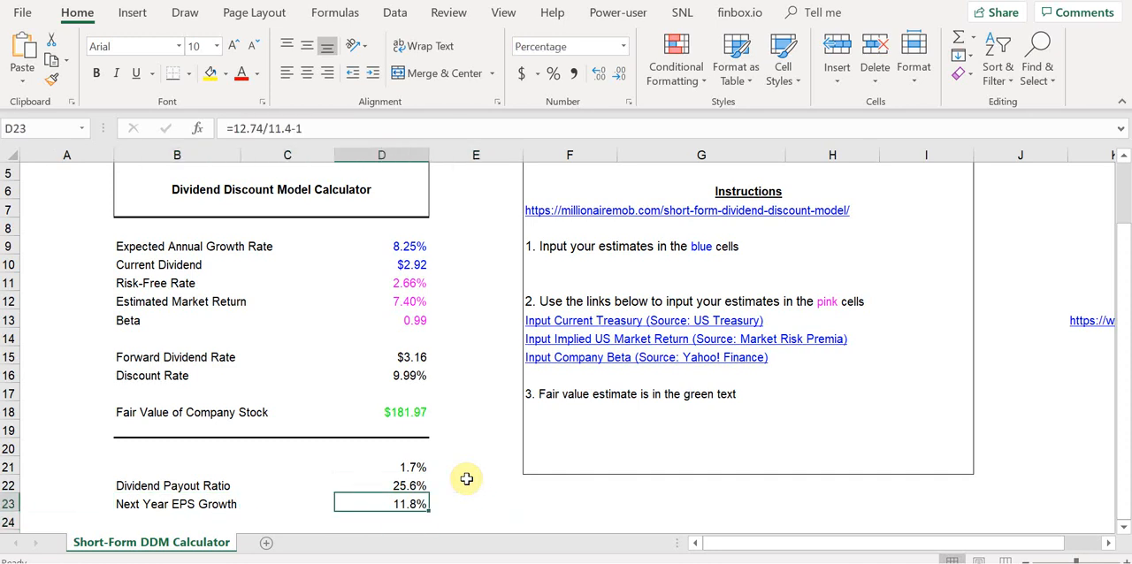